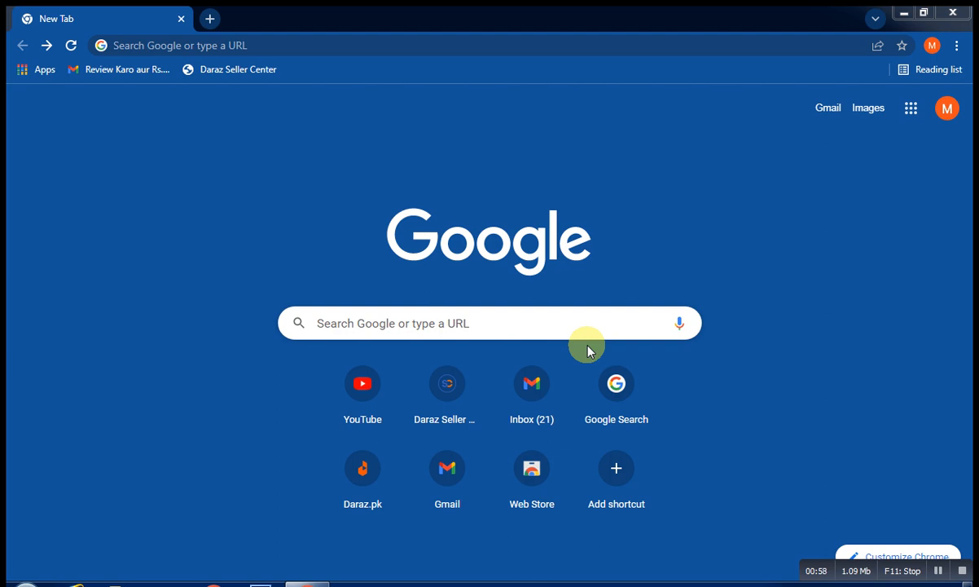
# Open the Daraz Seller Center and dismiss the announcement and feedback pop-ups.
pyautogui.click(476, 400)
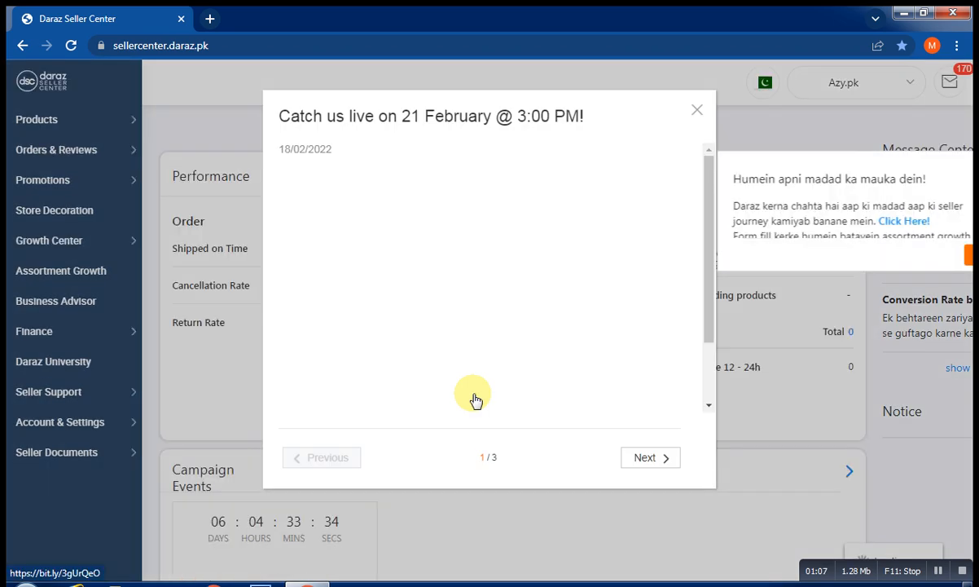
pyautogui.click(697, 107)
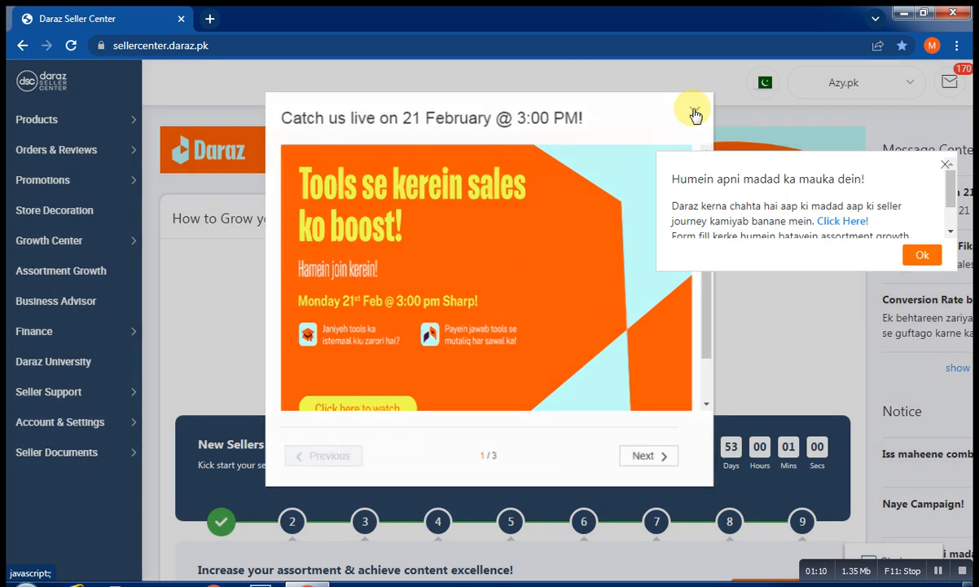
pyautogui.click(935, 166)
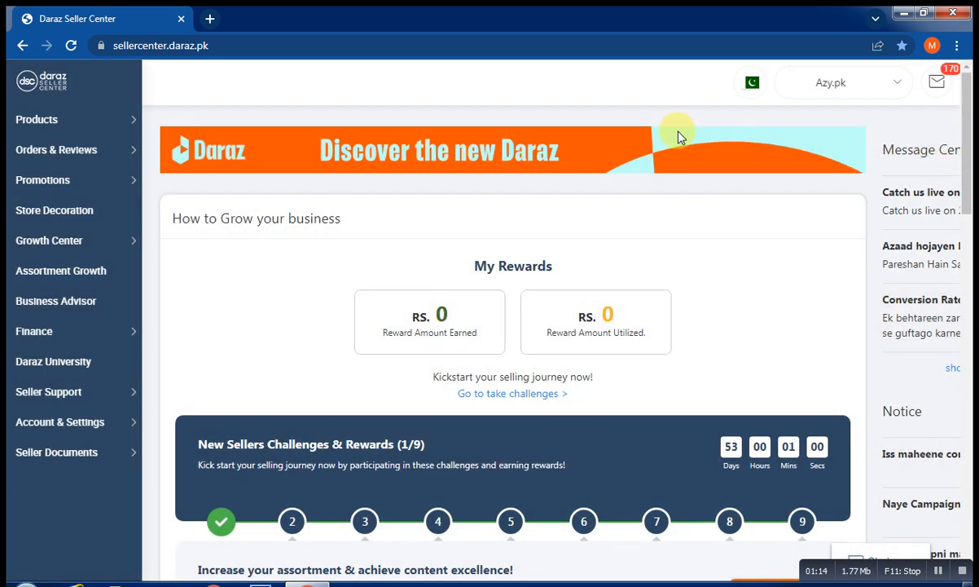
# Go to the product management page, start adding a new product and dismiss the feedback pop-up.
pyautogui.moveTo(109, 124)
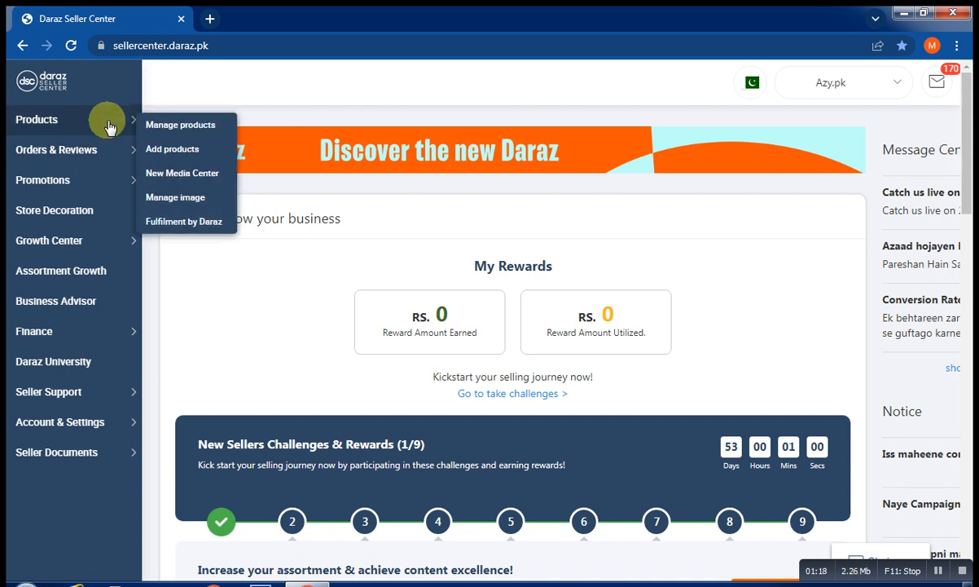
pyautogui.click(183, 128)
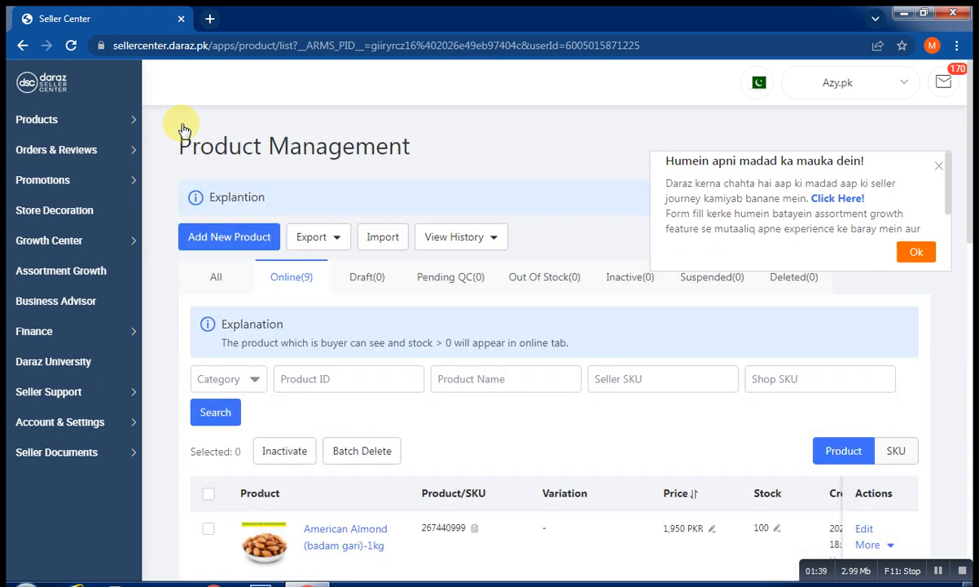
pyautogui.click(217, 237)
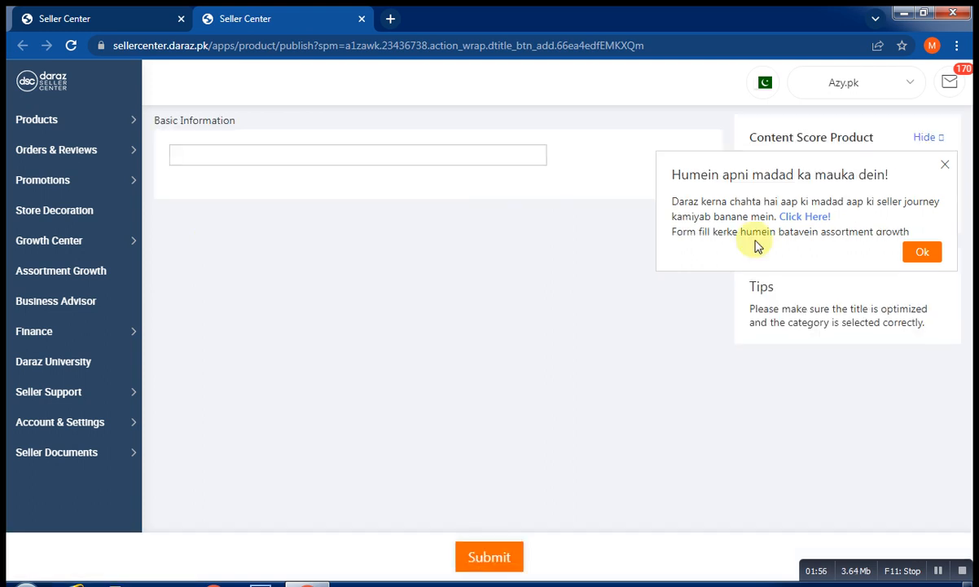
pyautogui.click(925, 253)
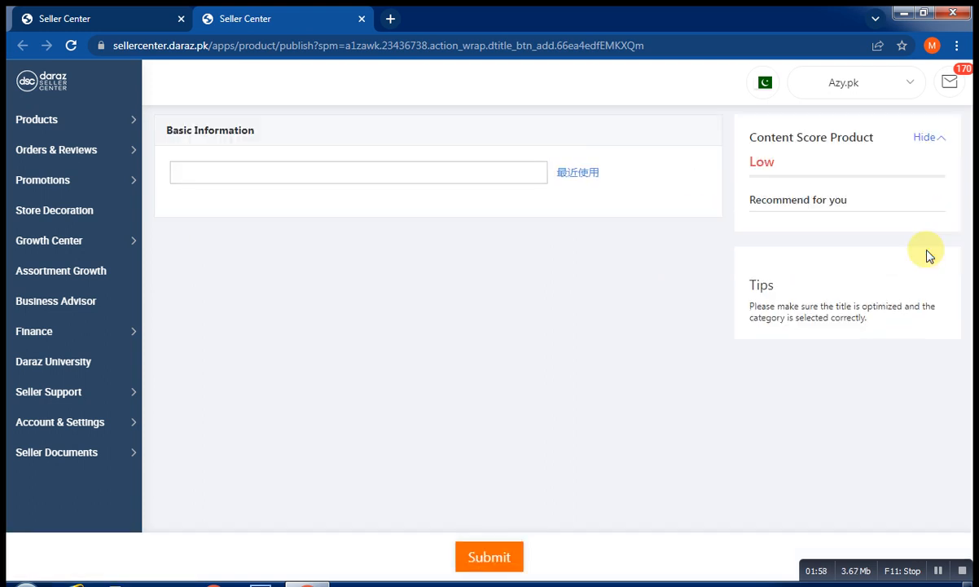
# Enter "Amrican almond" as the name of the new product.
pyautogui.click(448, 175)
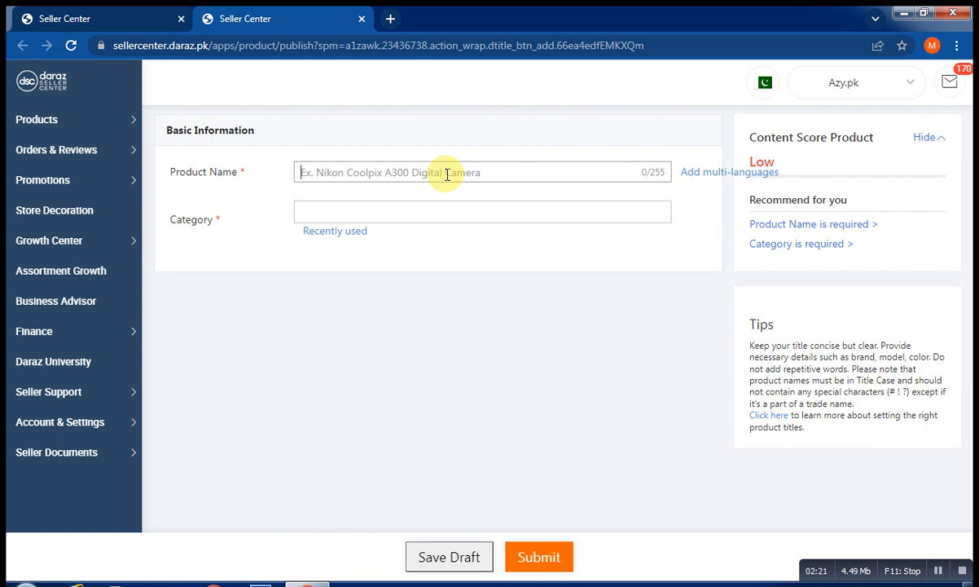
pyautogui.write('I')
pyautogui.press('BackSpace')
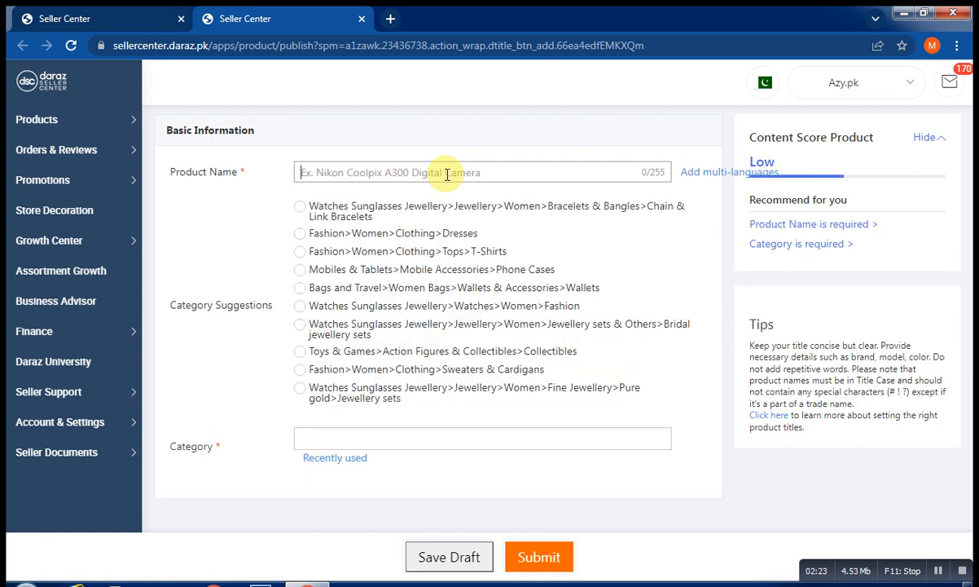
pyautogui.write('sm')
pyautogui.press('BackSpace')
pyautogui.press('BackSpace')
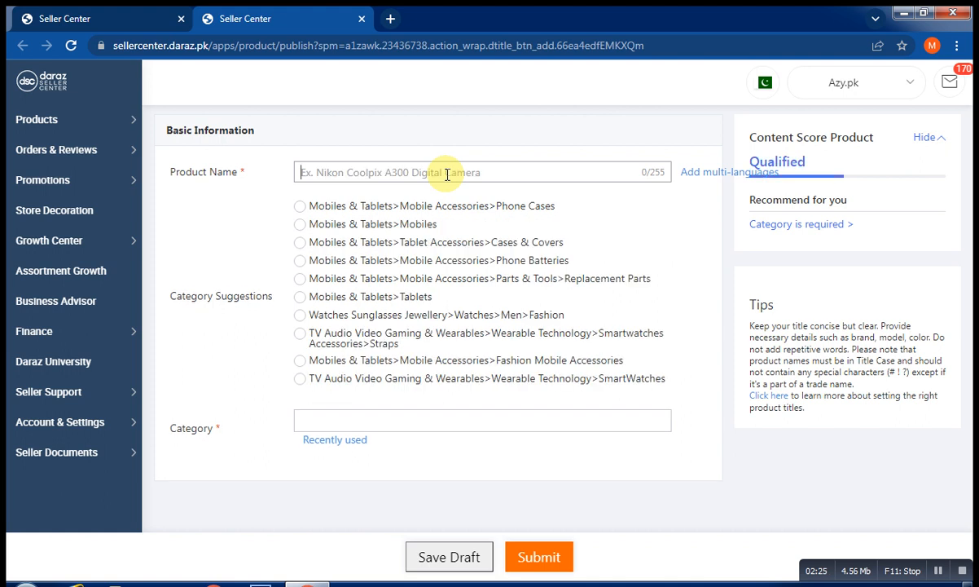
pyautogui.write('A')
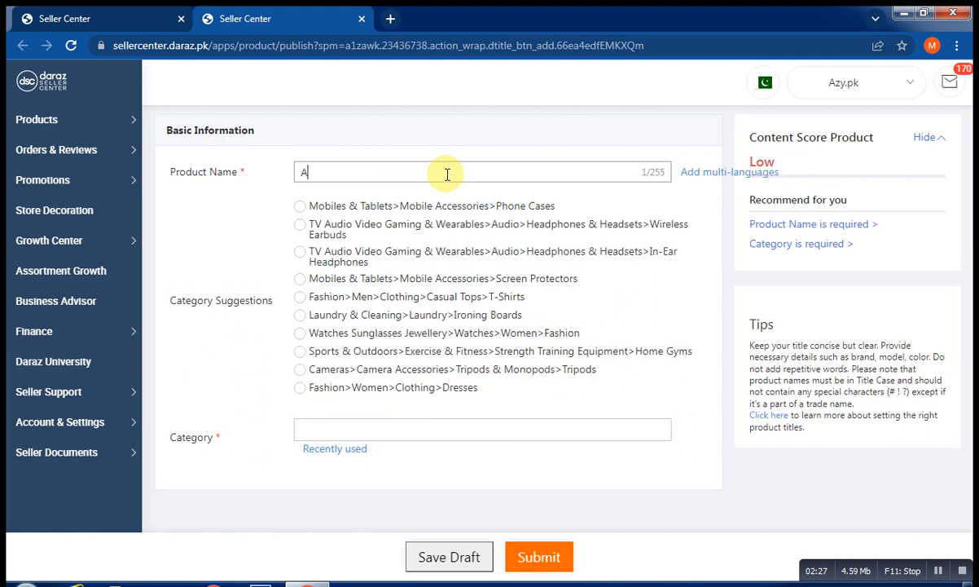
pyautogui.write('mrical al')
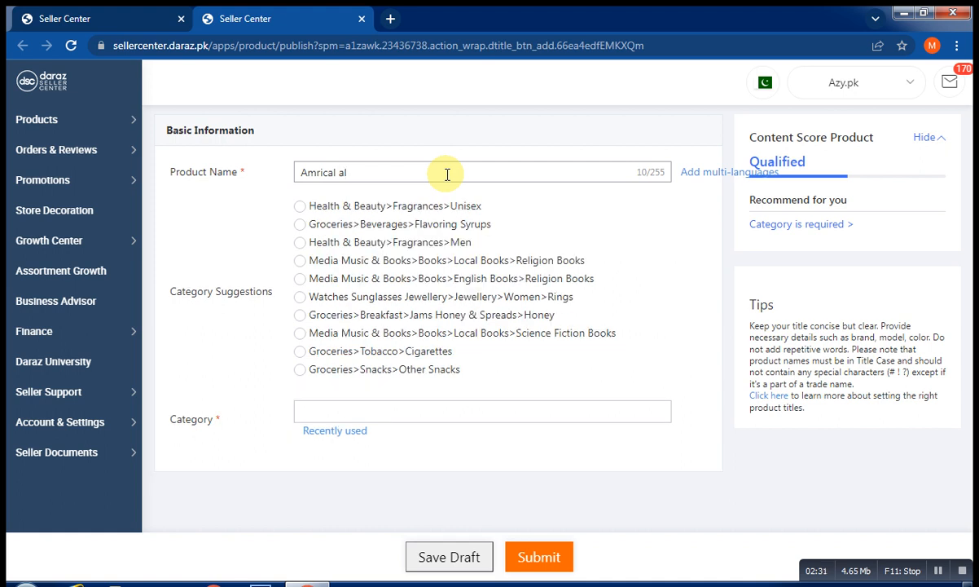
pyautogui.press('BackSpace')
pyautogui.press('BackSpace')
pyautogui.press('BackSpace')
pyautogui.press('BackSpace')
pyautogui.write('n almond')
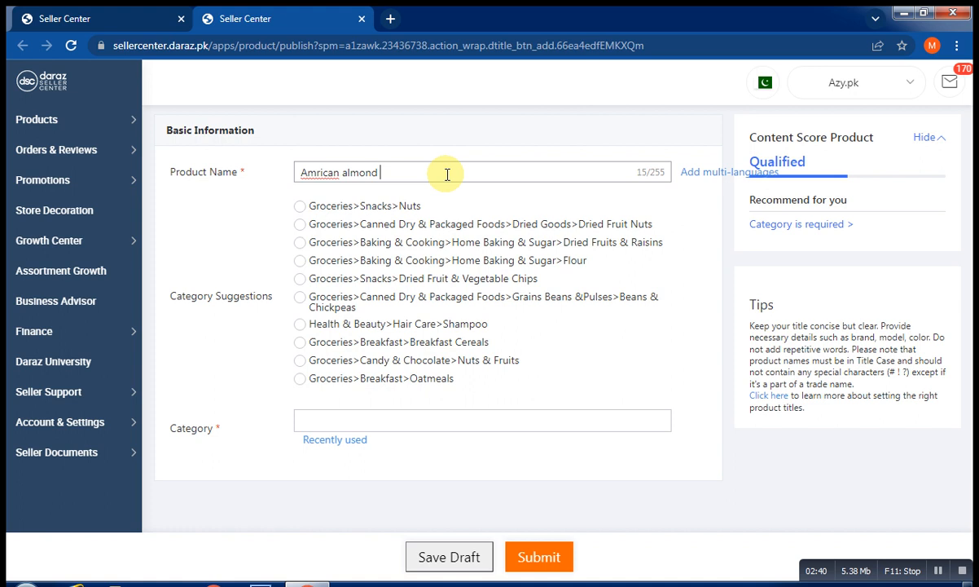
# Extend the product name with "(badam gari) 500 gram".
pyautogui.write(' (badam gari) ')
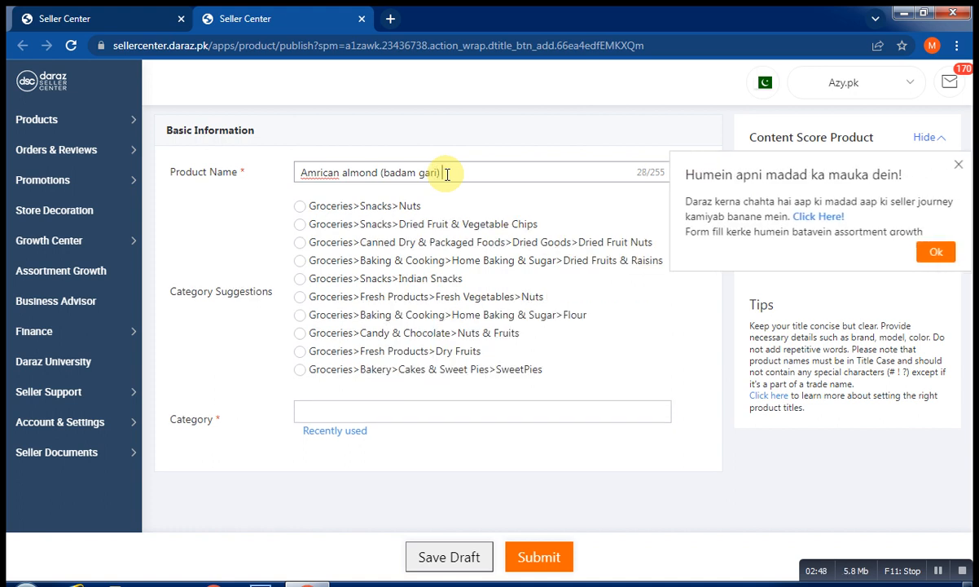
pyautogui.write('5')
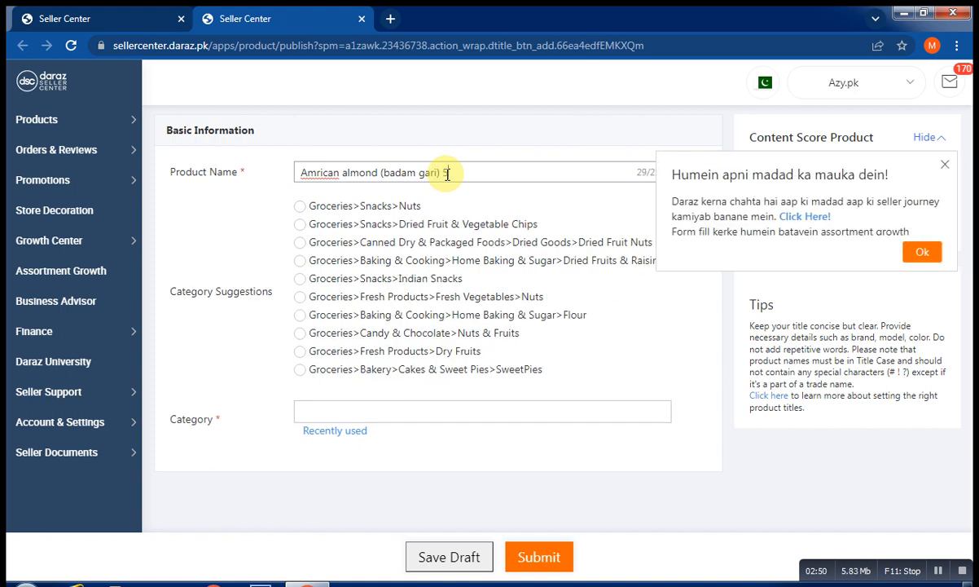
pyautogui.write('00 garm')
pyautogui.press('BackSpace')
pyautogui.press('BackSpace')
pyautogui.press('BackSpace')
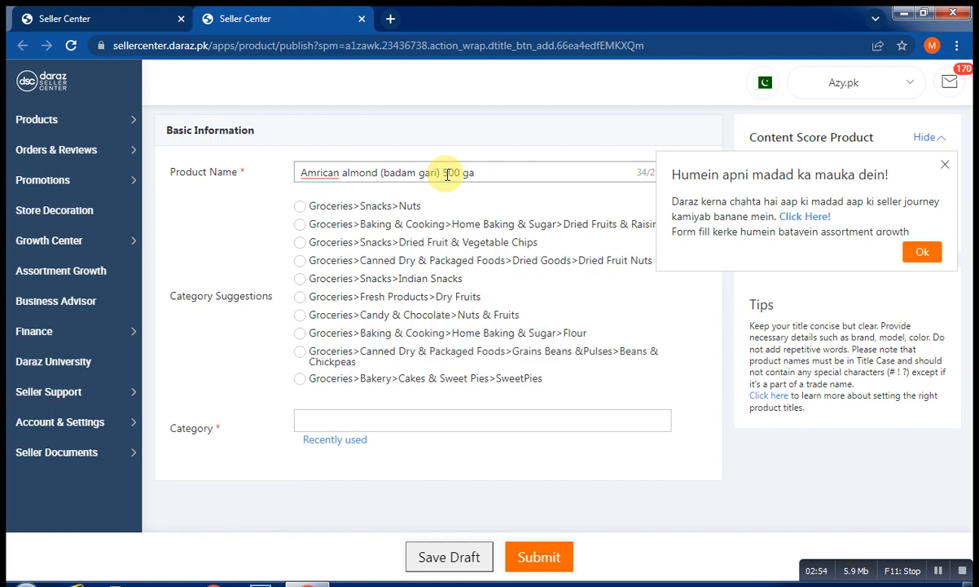
pyautogui.write('ram')
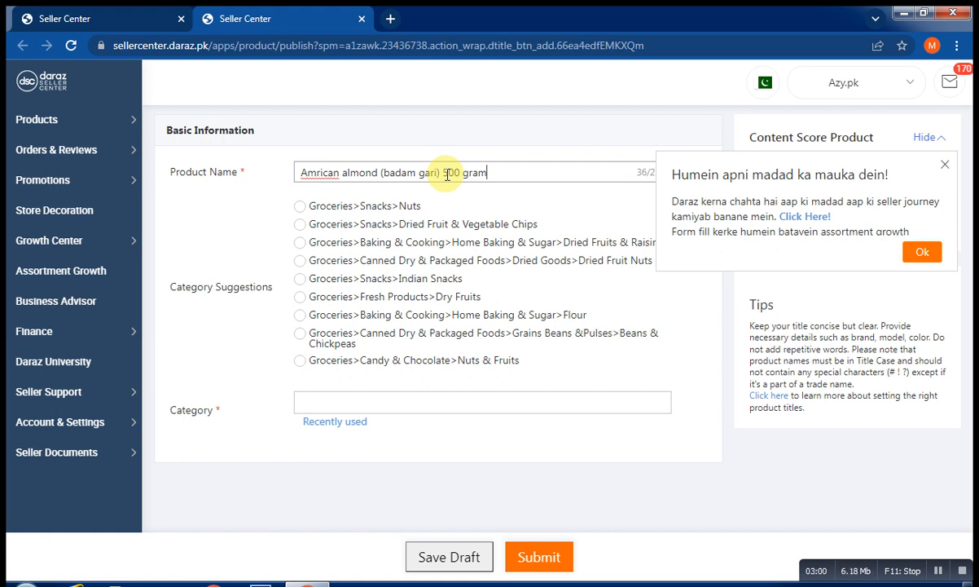
# Insert "premium quality" directly before "500 gram" in the product name.
pyautogui.click(447, 175)
pyautogui.write('prod')
pyautogui.press('BackSpace')
pyautogui.press('BackSpace')
pyautogui.press('BackSpace')
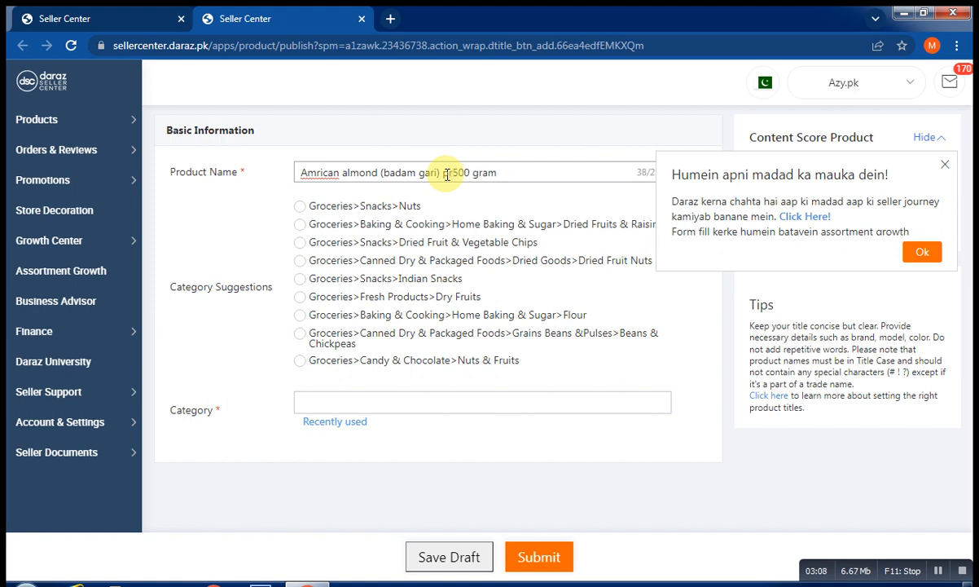
pyautogui.write('re')
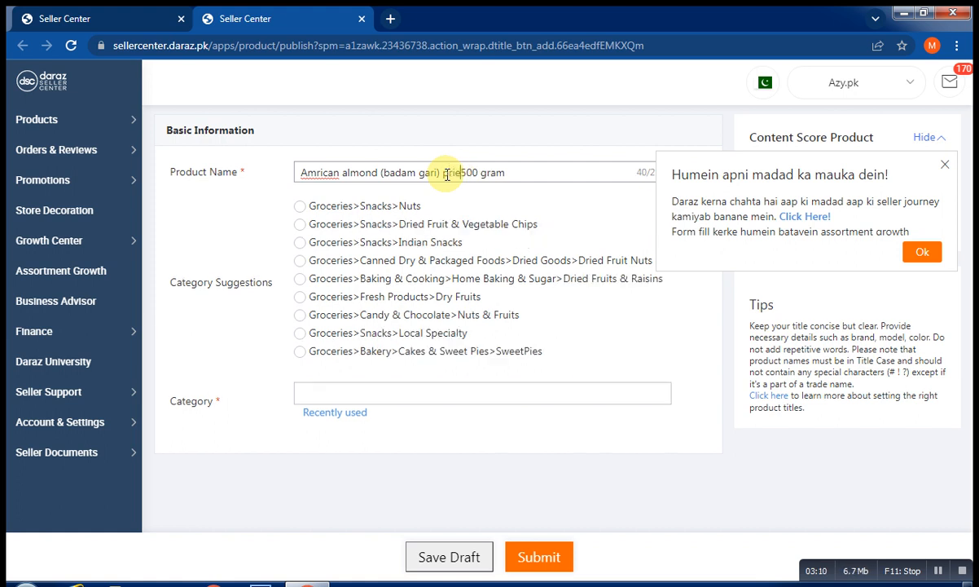
pyautogui.write('m')
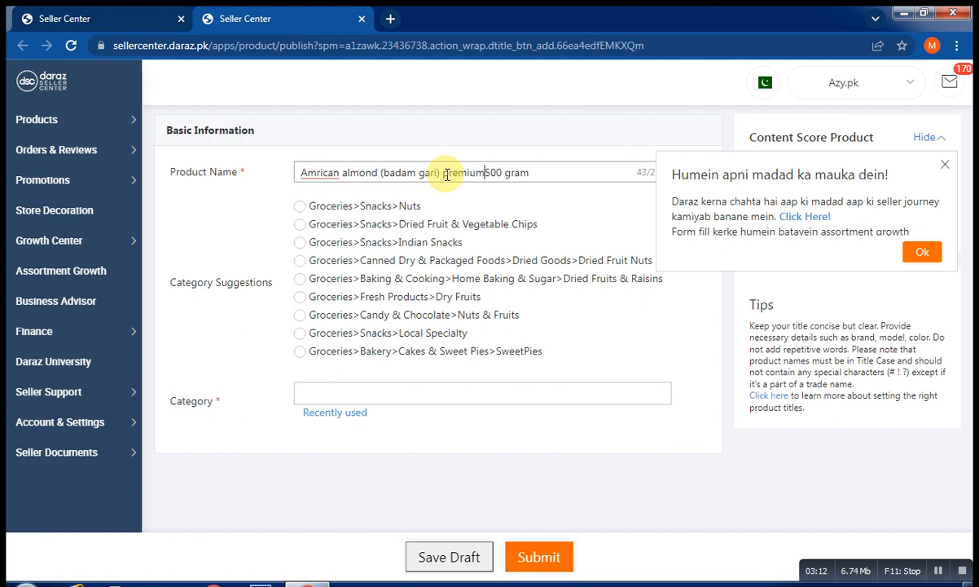
pyautogui.write('ium quality')
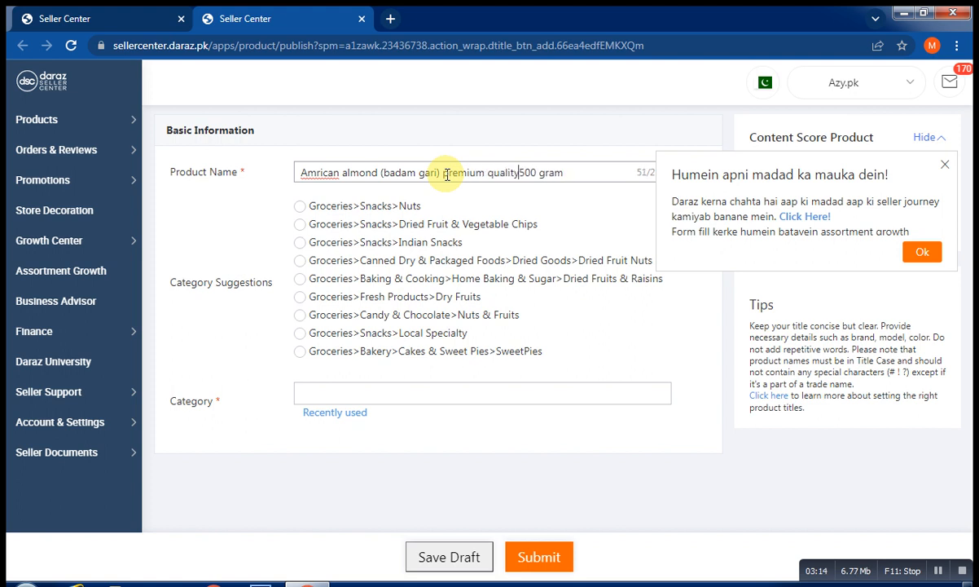
pyautogui.click(196, 224)
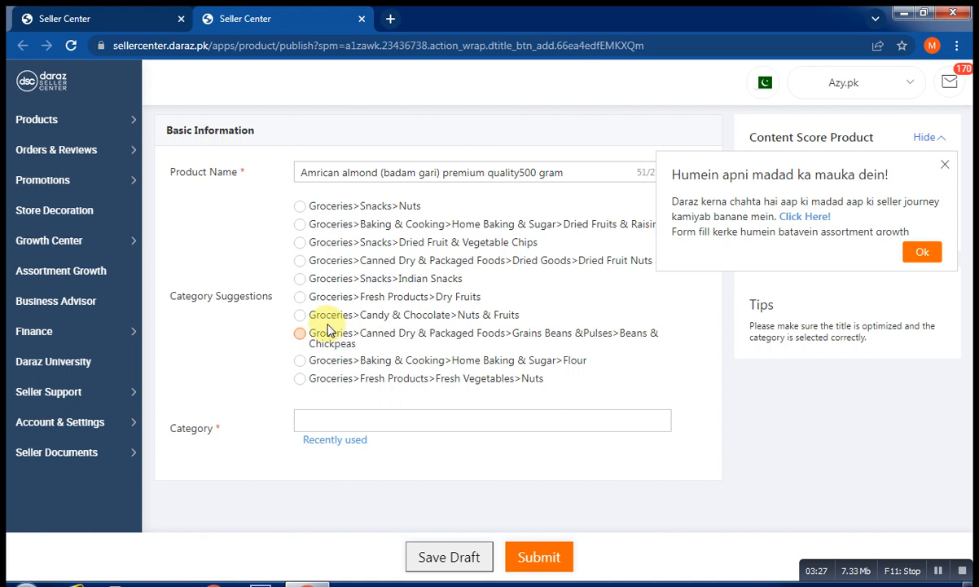
# Choose the suggested category Groceries > Candy & Chocolate > Nuts & Fruits and set the brand to No Brand, closing the feedback pop-up.
pyautogui.click(387, 317)
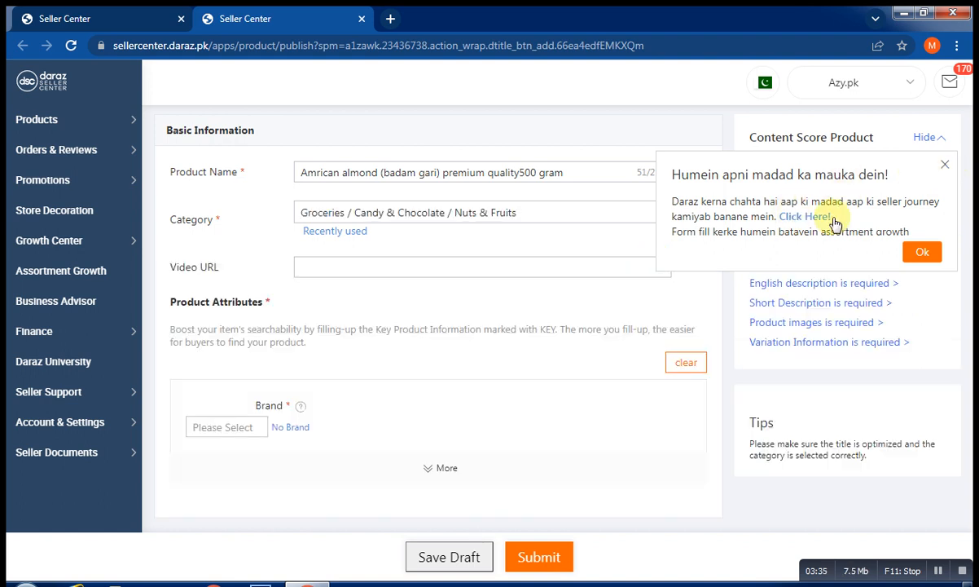
pyautogui.click(946, 166)
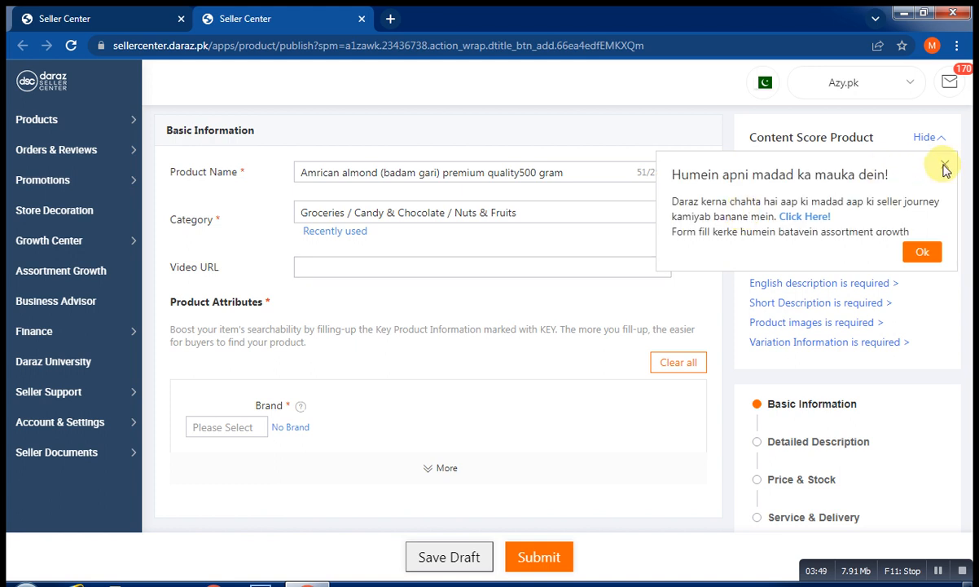
pyautogui.click(946, 164)
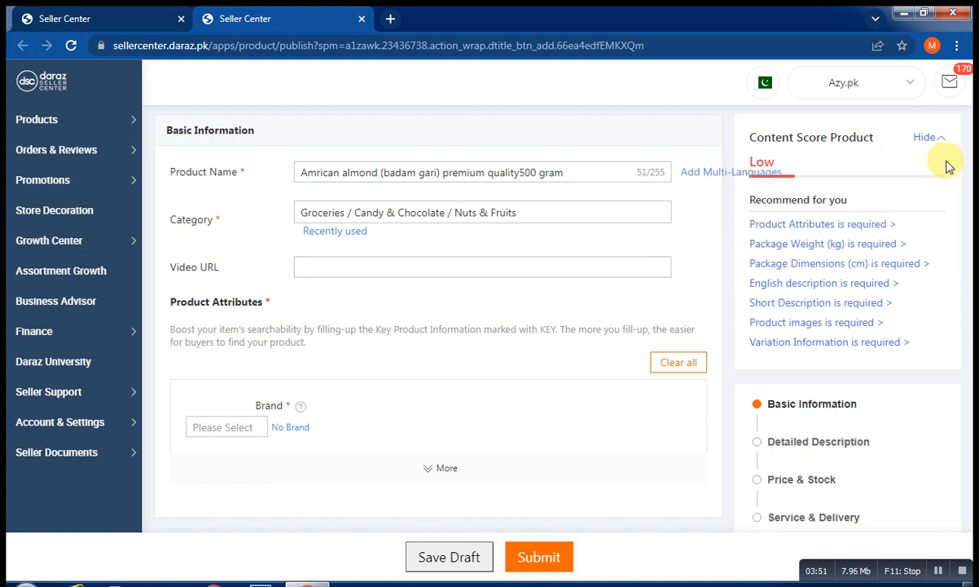
pyautogui.click(291, 428)
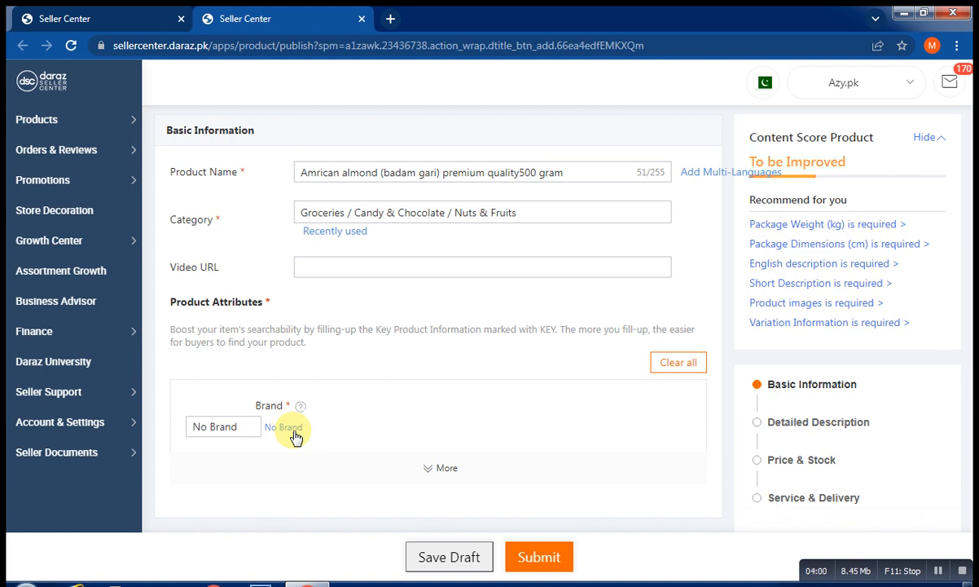
# Enter "Amrican almond" in the product's short description and start a numbered list below it.
pyautogui.scroll(-1, 576, 258)
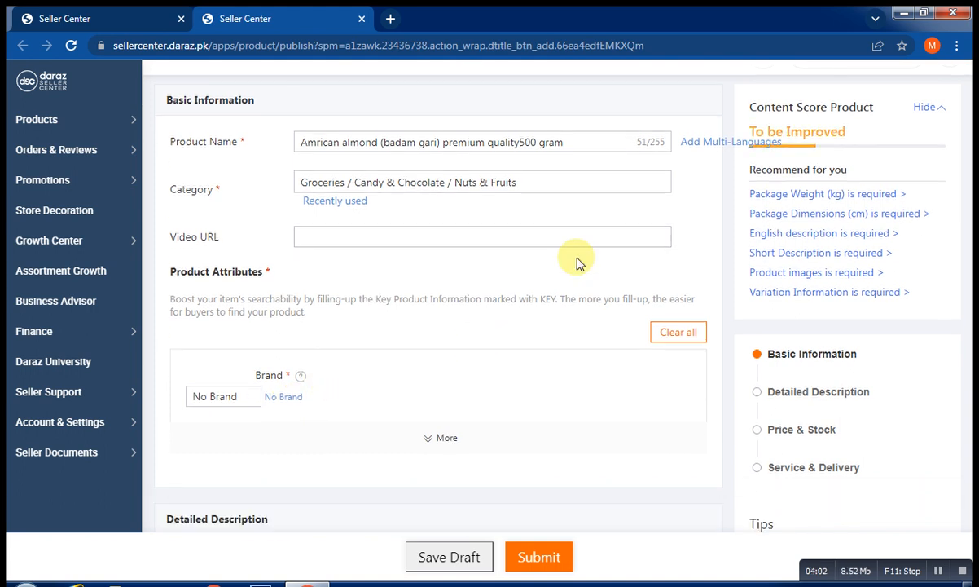
pyautogui.scroll(-2, 575, 261)
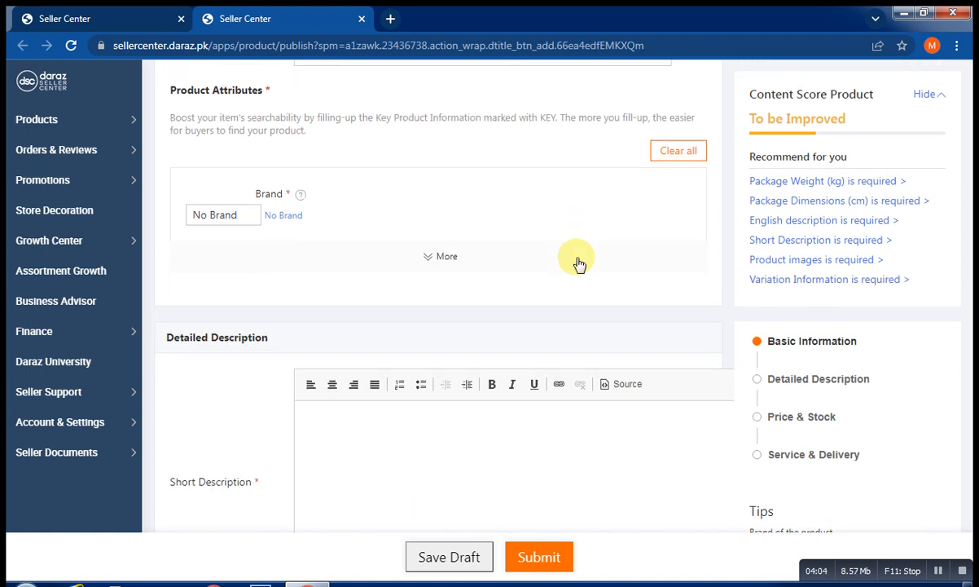
pyautogui.scroll(-1, 575, 261)
pyautogui.scroll(-1, 575, 259)
pyautogui.scroll(2, 575, 259)
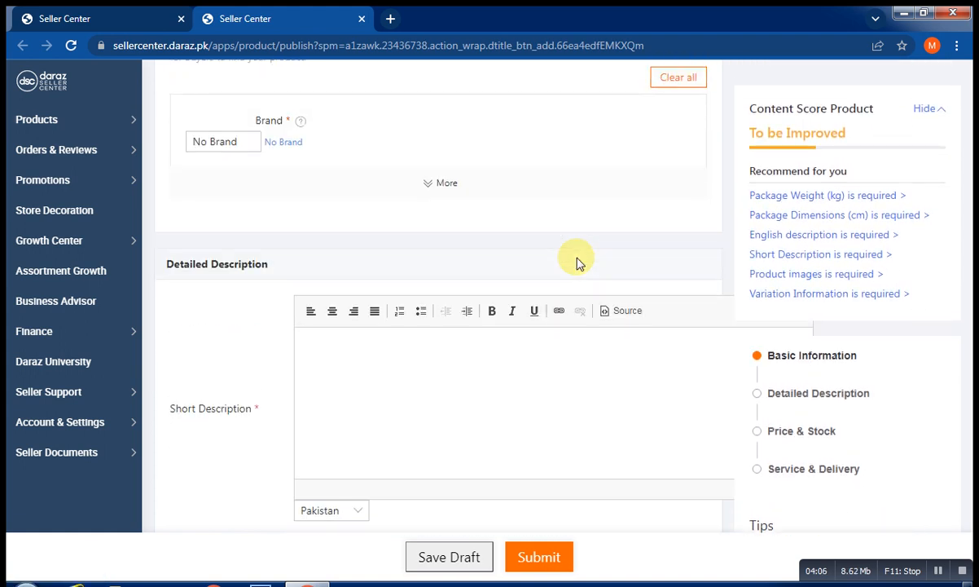
pyautogui.scroll(-1, 577, 263)
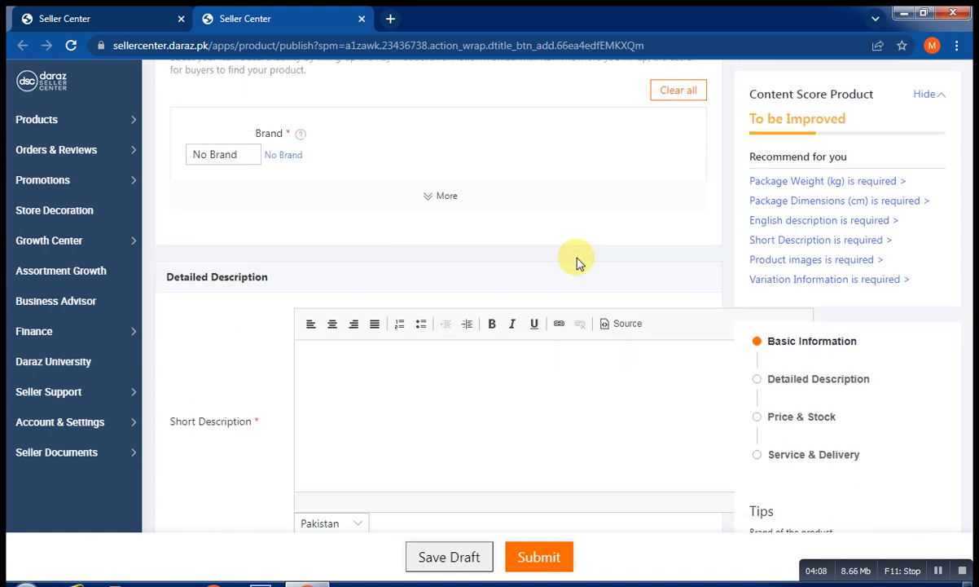
pyautogui.scroll(-2, 576, 260)
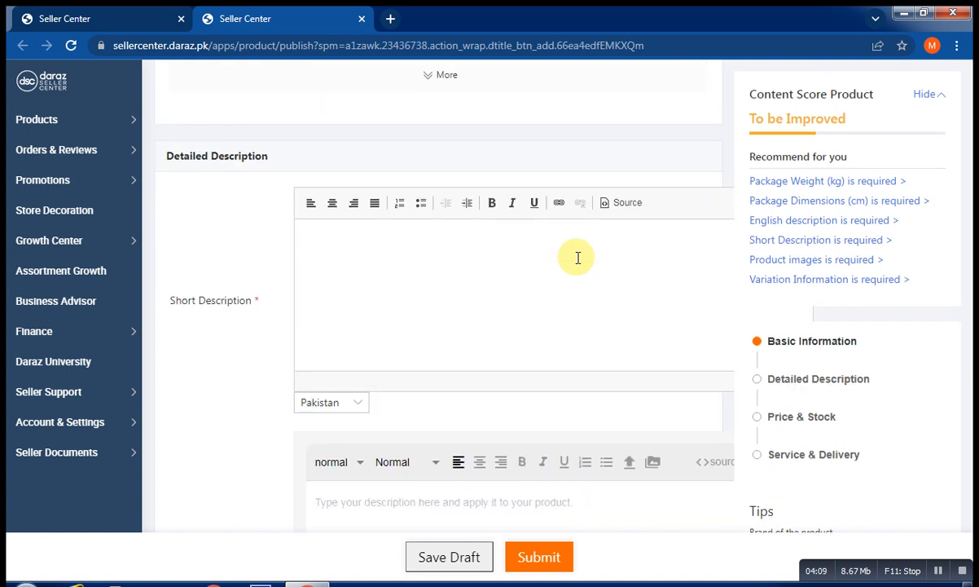
pyautogui.click(406, 241)
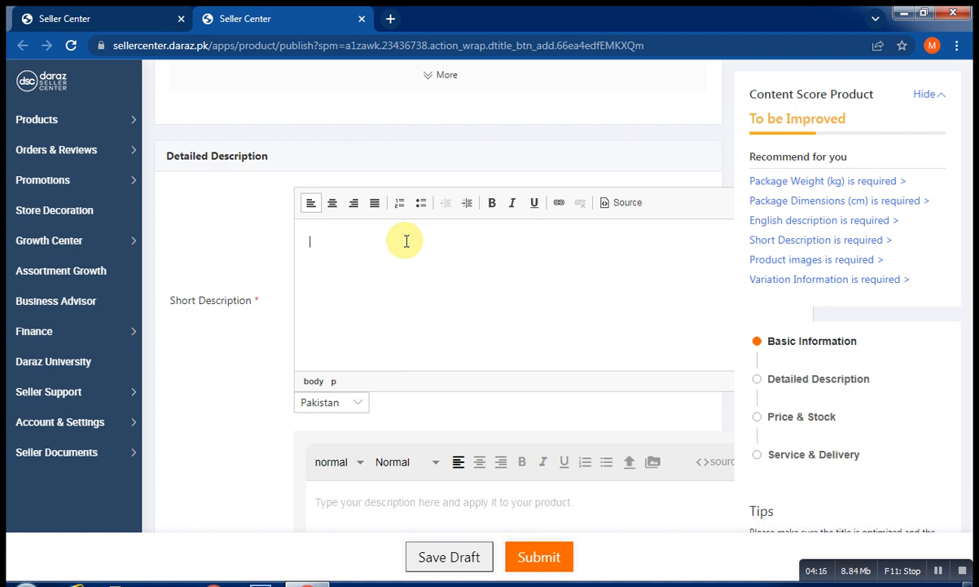
pyautogui.write('Amir')
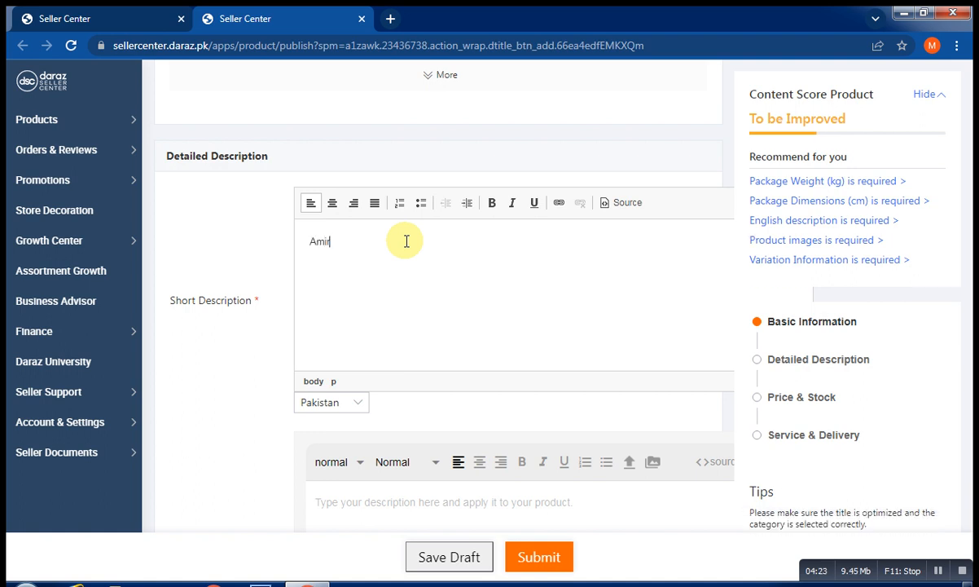
pyautogui.press('BackSpace')
pyautogui.press('BackSpace')
pyautogui.write('rican almo9nd')
pyautogui.press('BackSpace')
pyautogui.press('BackSpace')
pyautogui.press('BackSpace')
pyautogui.write('nd')
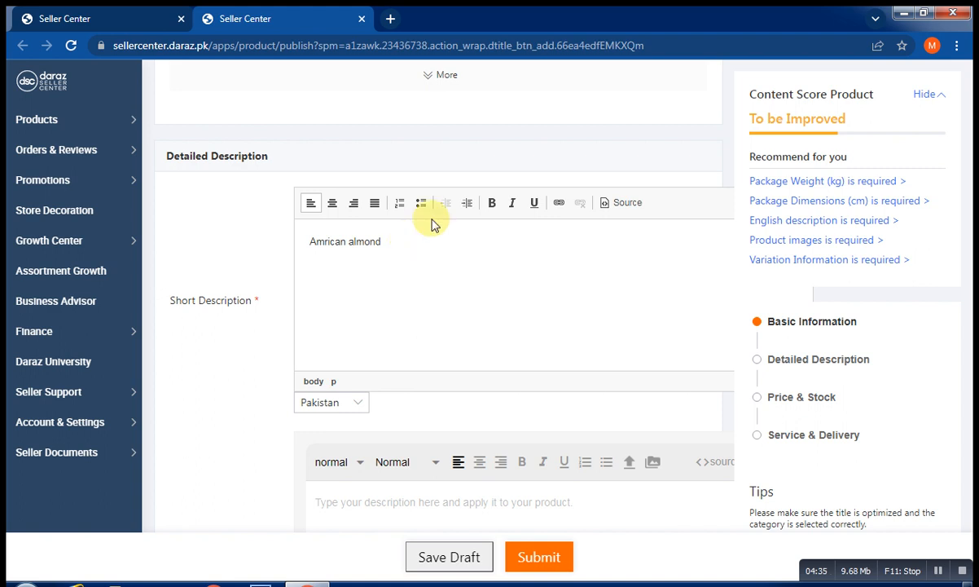
pyautogui.click(399, 205)
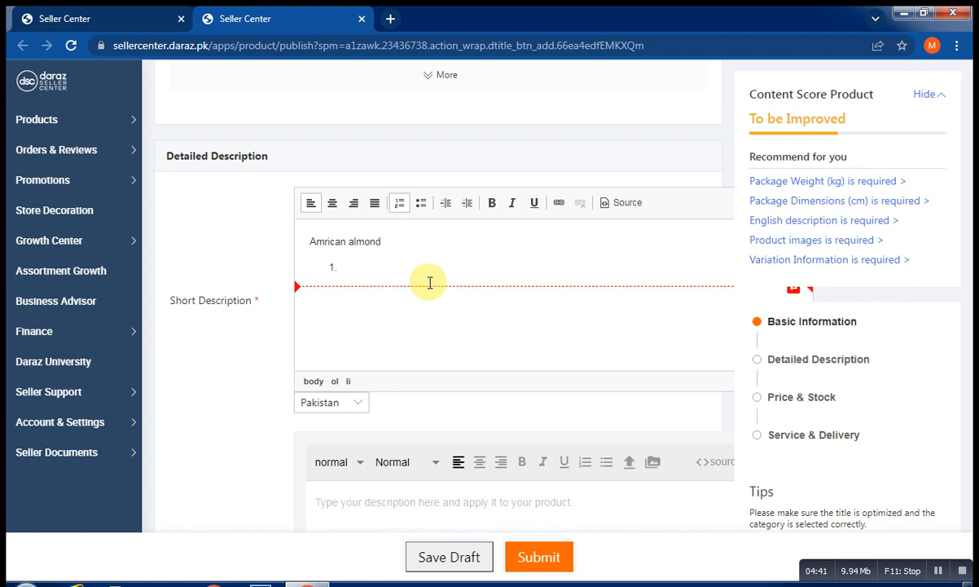
# Enter "export quality" as the first numbered item of the short description and start the next item.
pyautogui.write('q')
pyautogui.press('BackSpace')
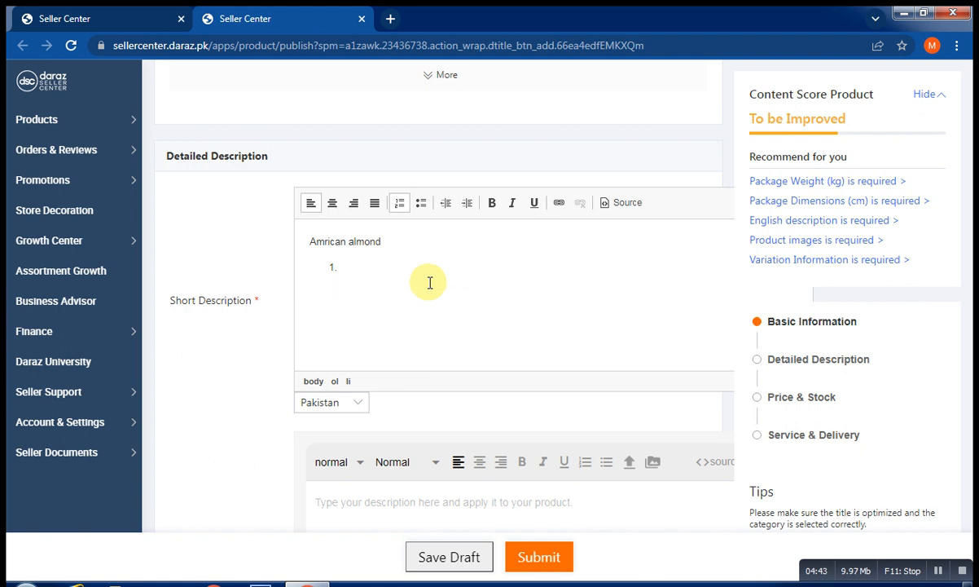
pyautogui.write('exp')
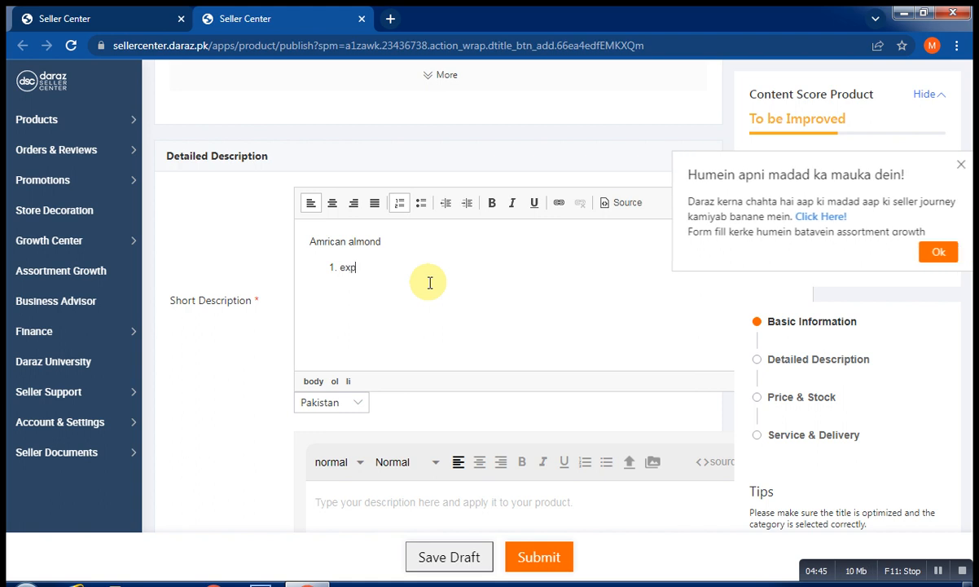
pyautogui.write('ort qual')
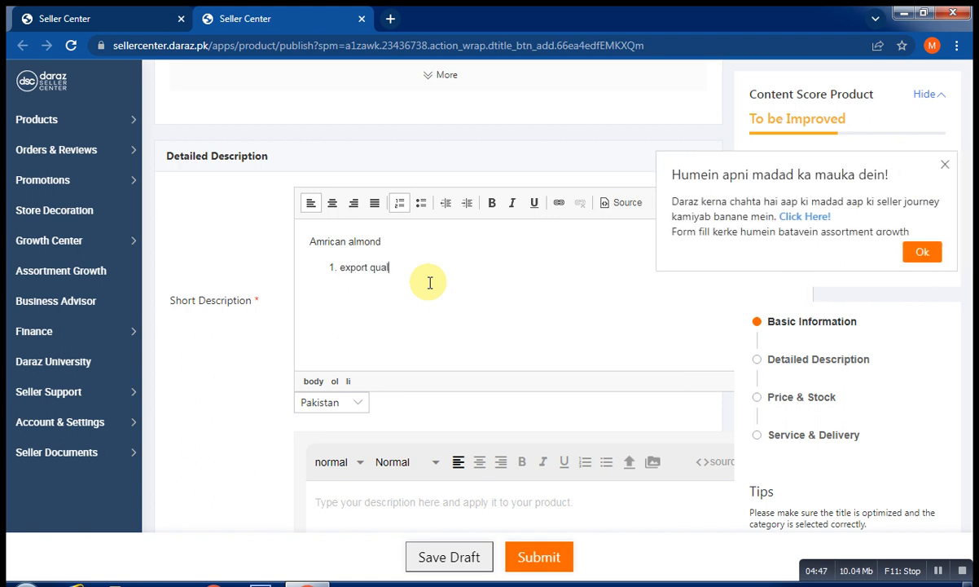
pyautogui.write('ithy')
pyautogui.press('BackSpace')
pyautogui.write('y')
pyautogui.press('Return')
pyautogui.write('argam')
pyautogui.press('BackSpace')
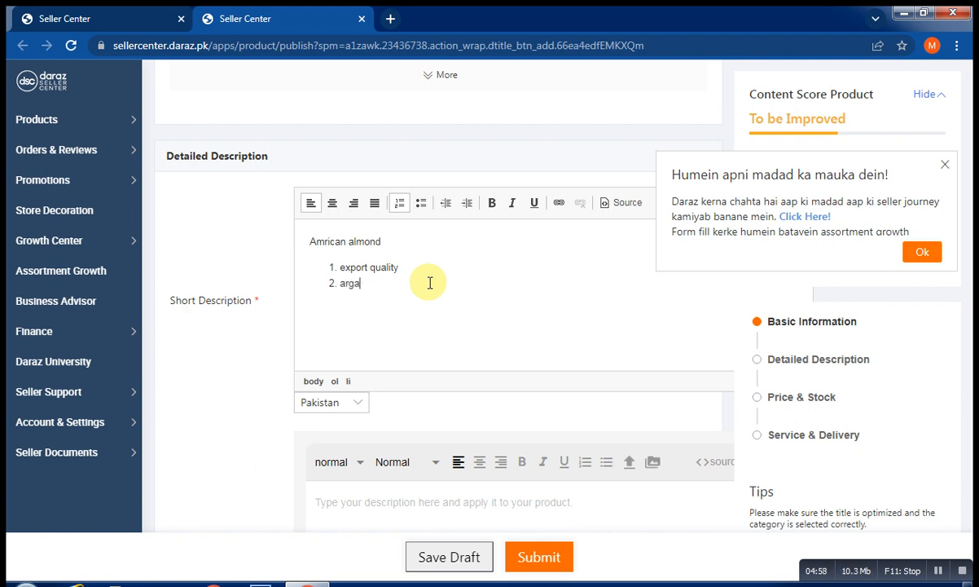
pyautogui.press('BackSpace')
pyautogui.press('BackSpace')
pyautogui.press('BackSpace')
# Enter "import to amrica" as the second numbered item of the short description.
pyautogui.write('import to ')
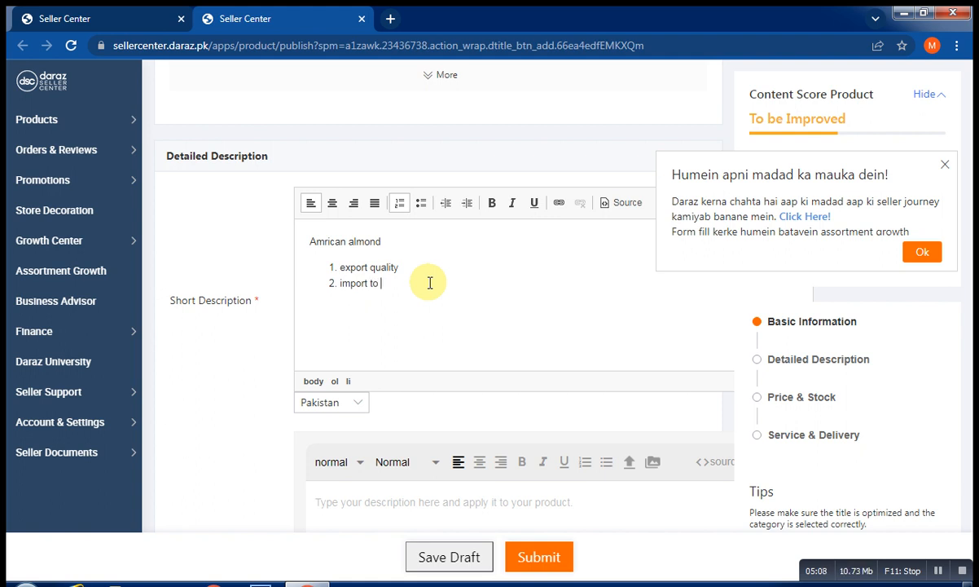
pyautogui.write('t ma')
pyautogui.press('BackSpace')
pyautogui.press('BackSpace')
pyautogui.write('a')
pyautogui.write('m')
pyautogui.write('o')
pyautogui.press('BackSpace')
pyautogui.write('rica')
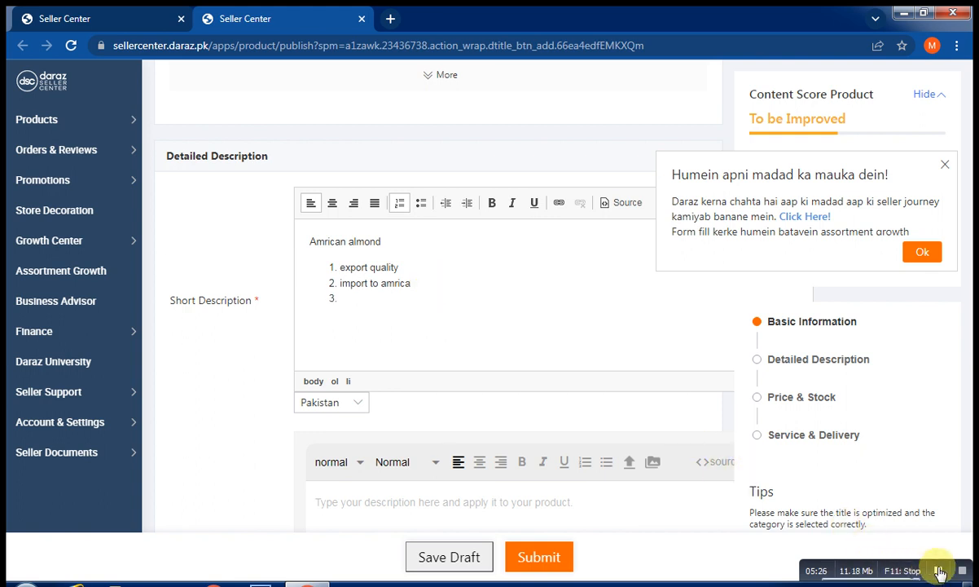
# Add "organic product" as the third numbered item of the short description, leaving no empty item below it.
pyautogui.click(350, 306)
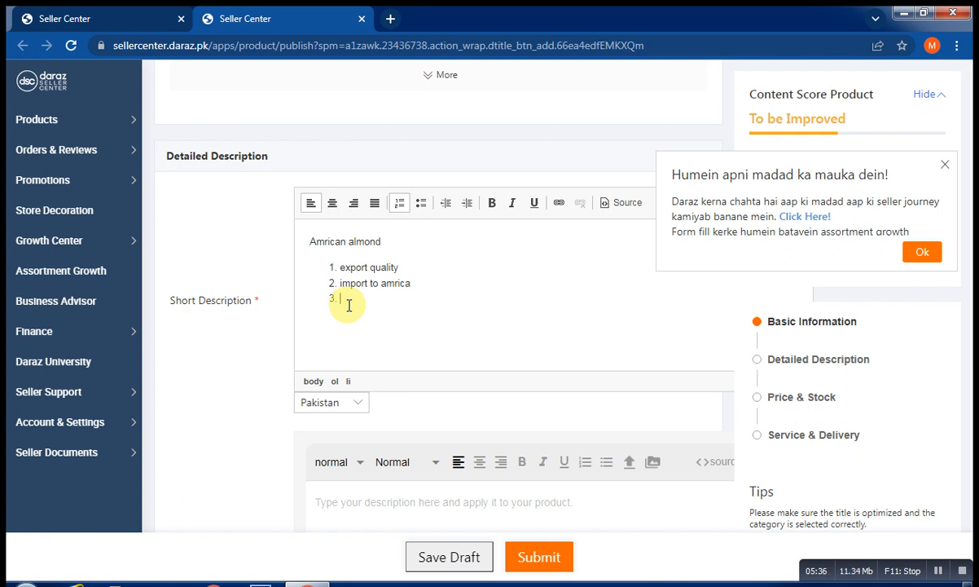
pyautogui.write('organic product')
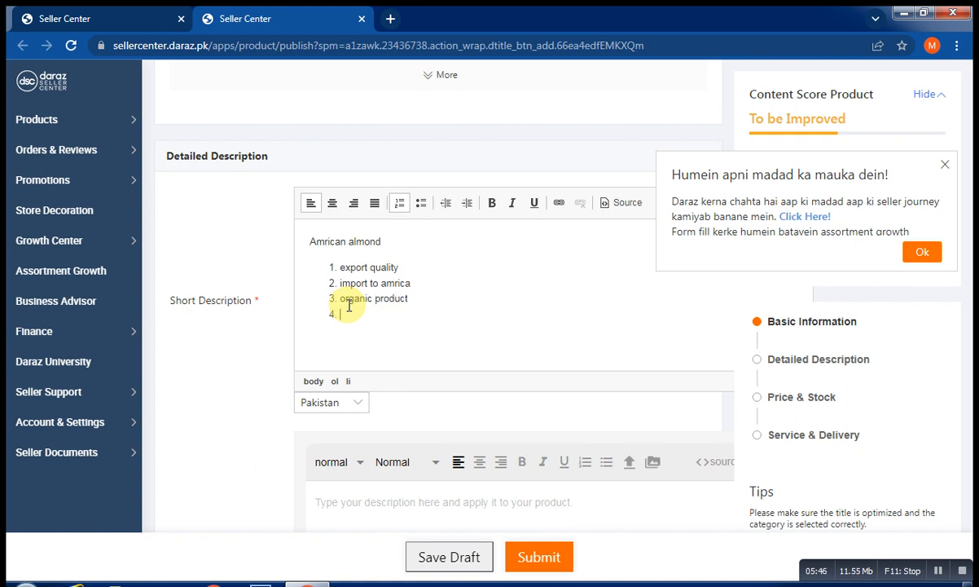
pyautogui.press('BackSpace')
# Copy the entire short description and paste it into the empty Long Description (Lorikeet) editor.
pyautogui.scroll(-2, 180, 382)
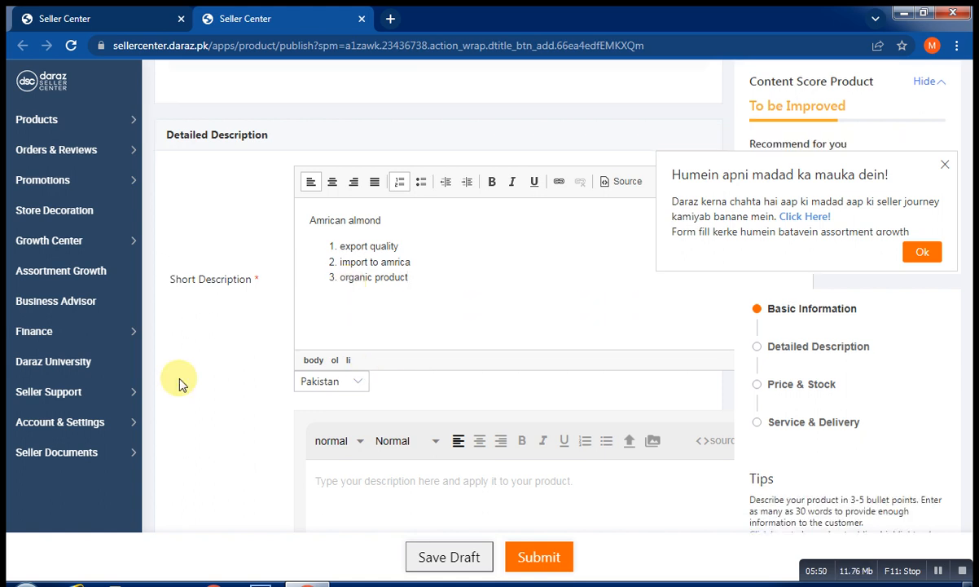
pyautogui.scroll(-3, 180, 381)
pyautogui.scroll(-1, 180, 381)
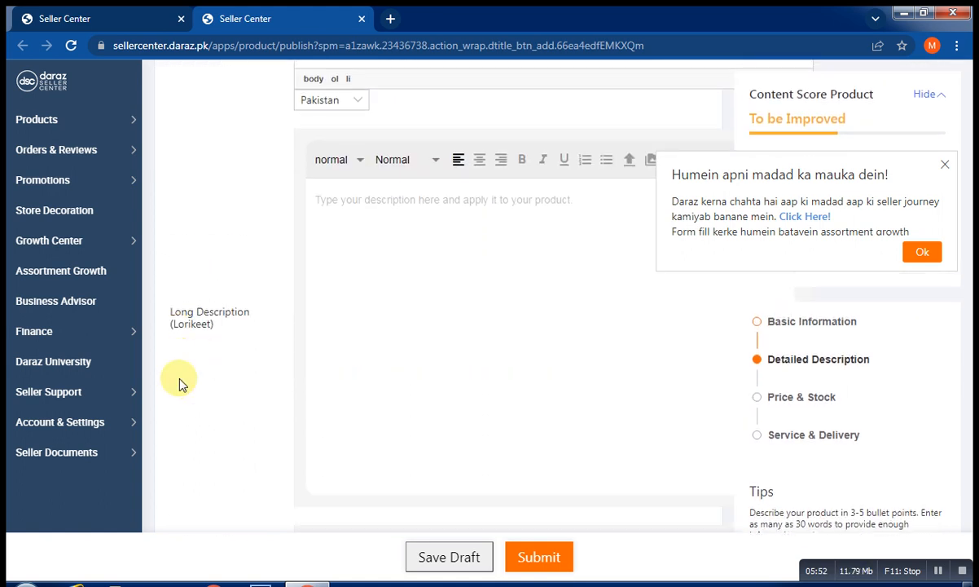
pyautogui.scroll(3, 477, 104)
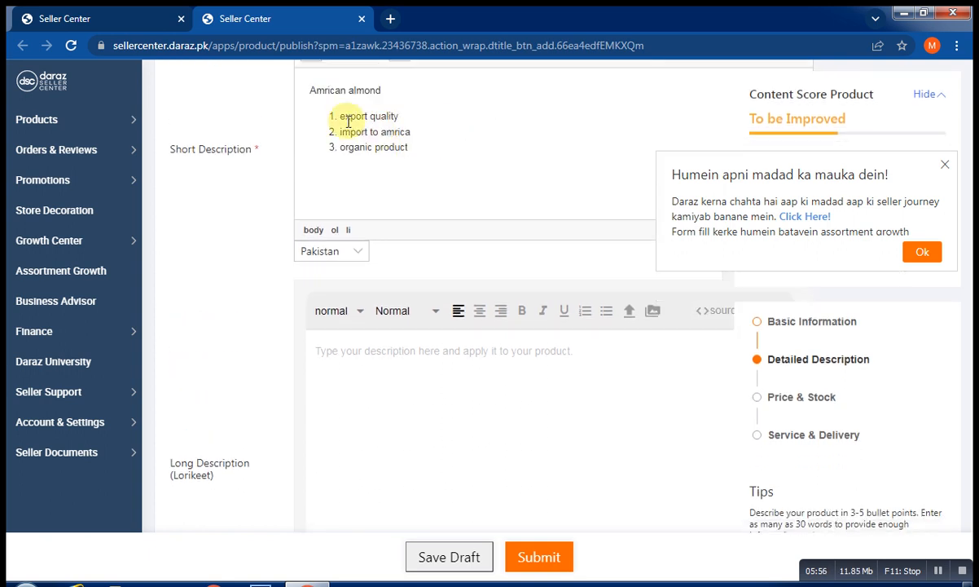
pyautogui.moveTo(343, 116); pyautogui.dragTo(457, 127)
pyautogui.click(457, 127)
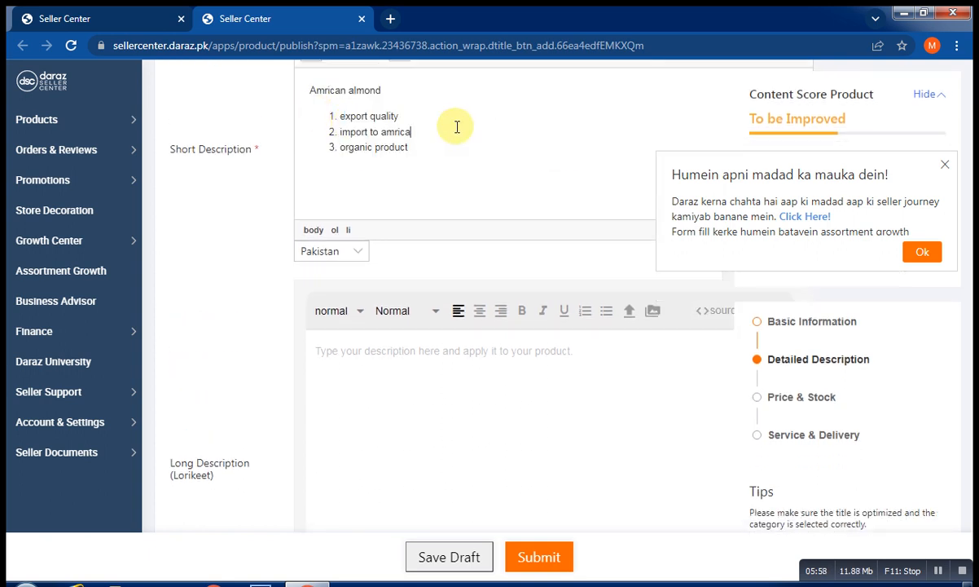
pyautogui.hotkey('ctrl', 'a')
pyautogui.hotkey('ctrl', 'c')
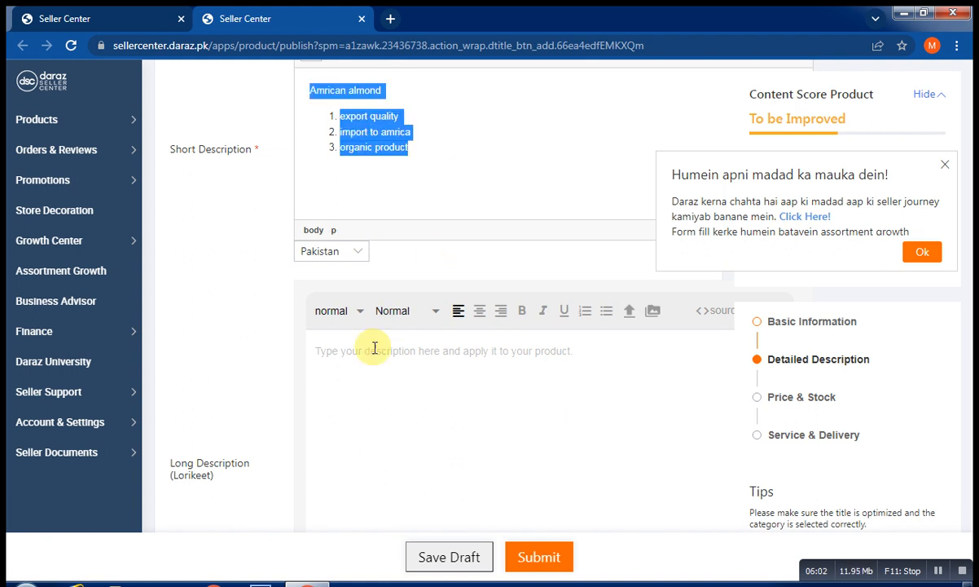
pyautogui.click(352, 388)
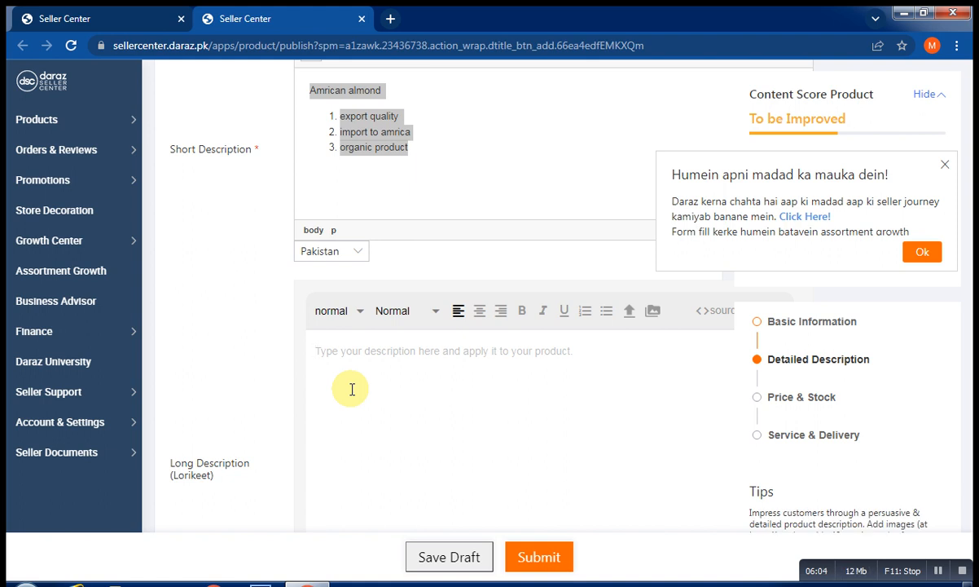
pyautogui.hotkey('ctrl', 'v')
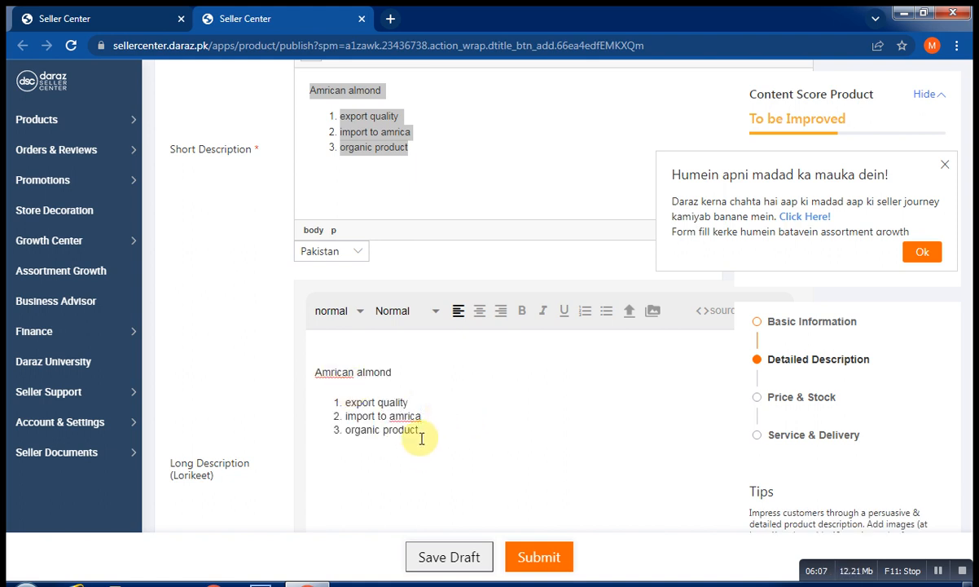
# Add a separate numbered item "this item is very premium quality" below the list in the long description, correcting the misspelled word with the spelling suggestion.
pyautogui.press('Return')
pyautogui.press('Return')
pyautogui.write('this item is very')
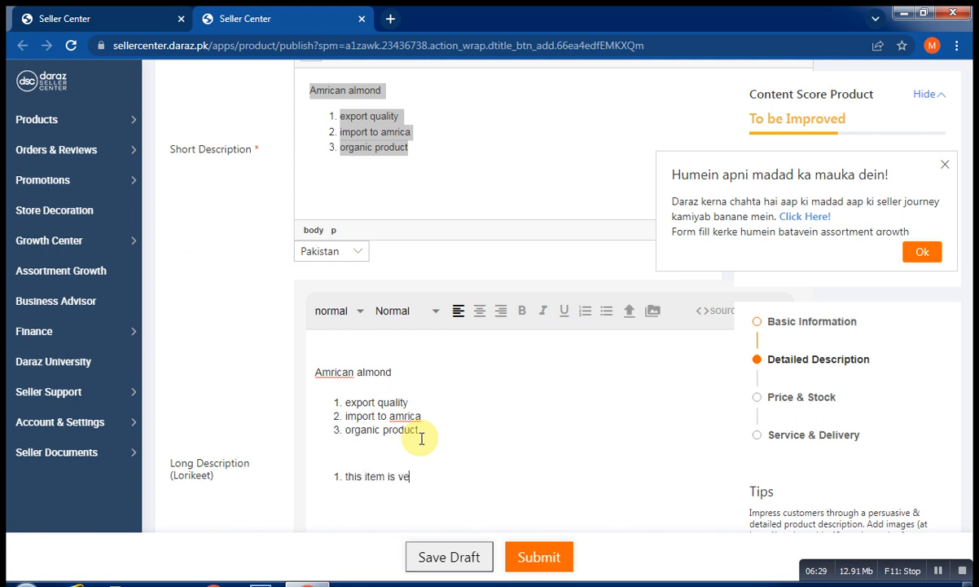
pyautogui.press('BackSpace')
pyautogui.write('ry pro')
pyautogui.press('BackSpace')
pyautogui.write('emin')
pyautogui.write('um')
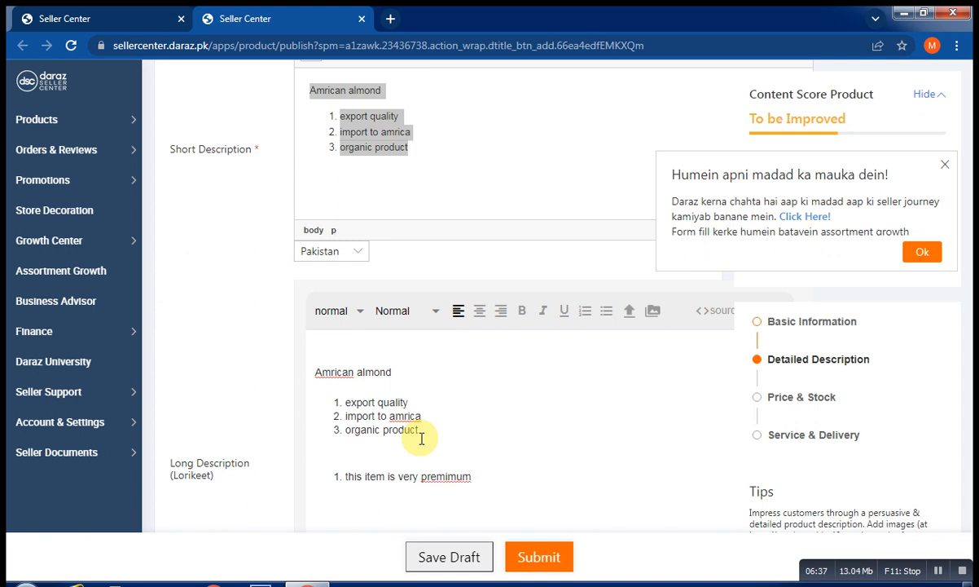
pyautogui.rightClick(453, 476)
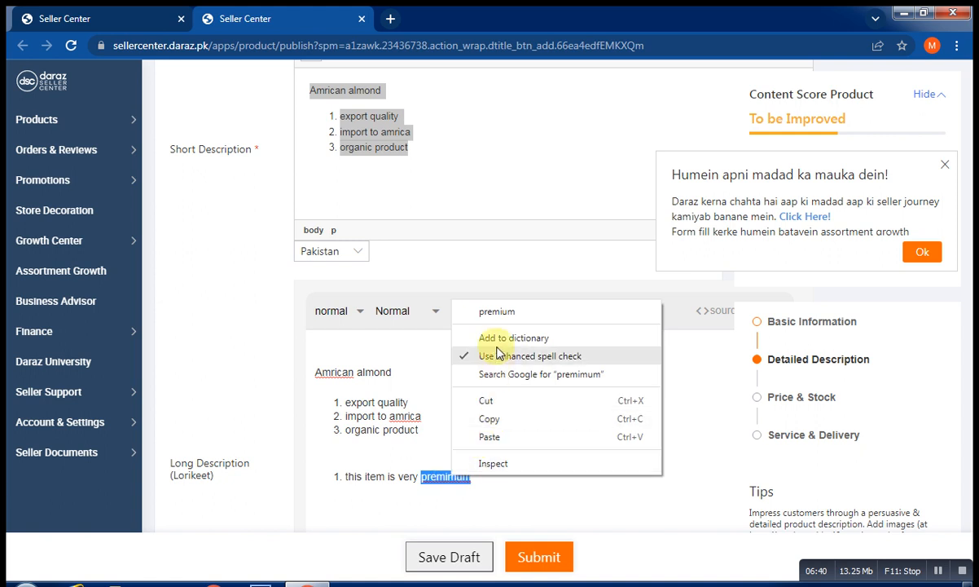
pyautogui.click(493, 311)
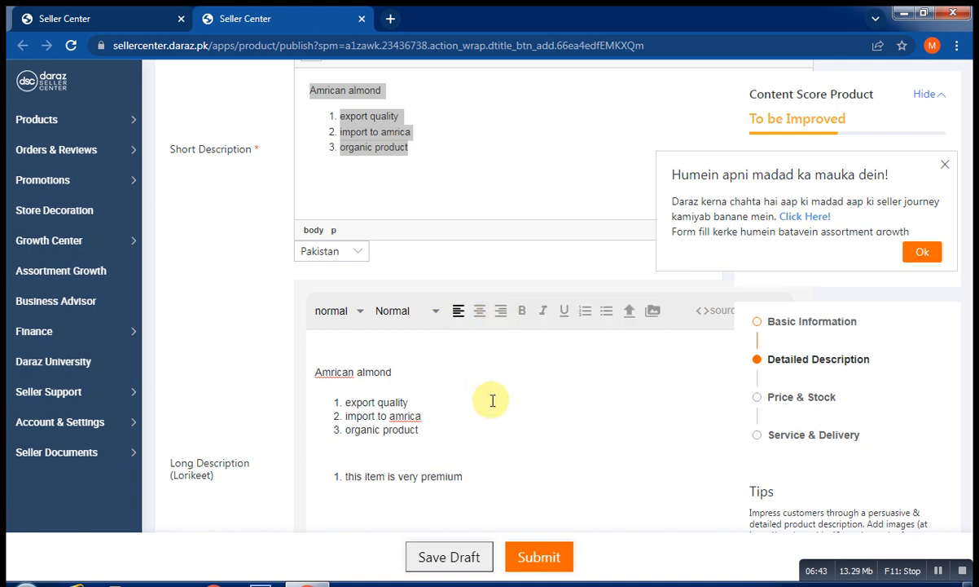
pyautogui.write('quality')
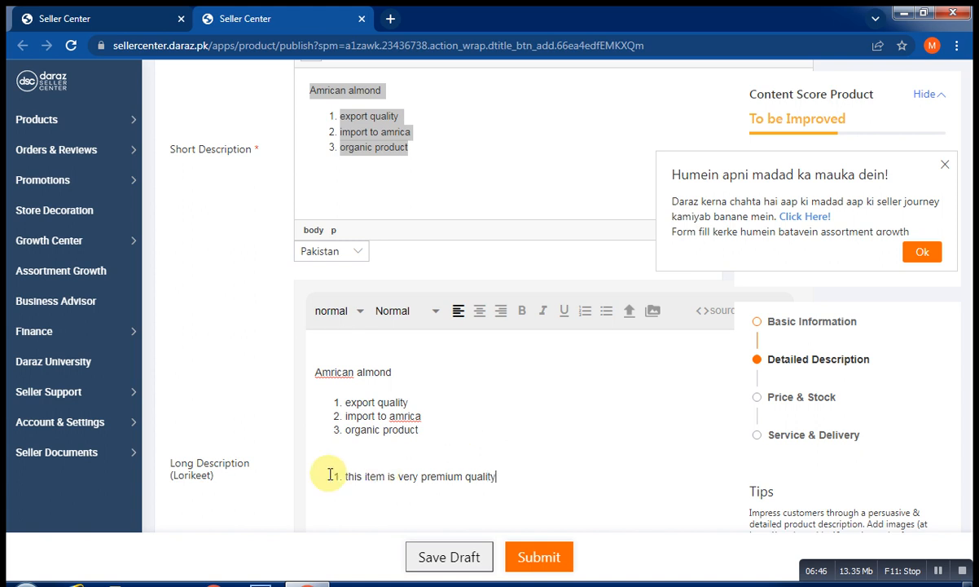
pyautogui.scroll(-1, 269, 489)
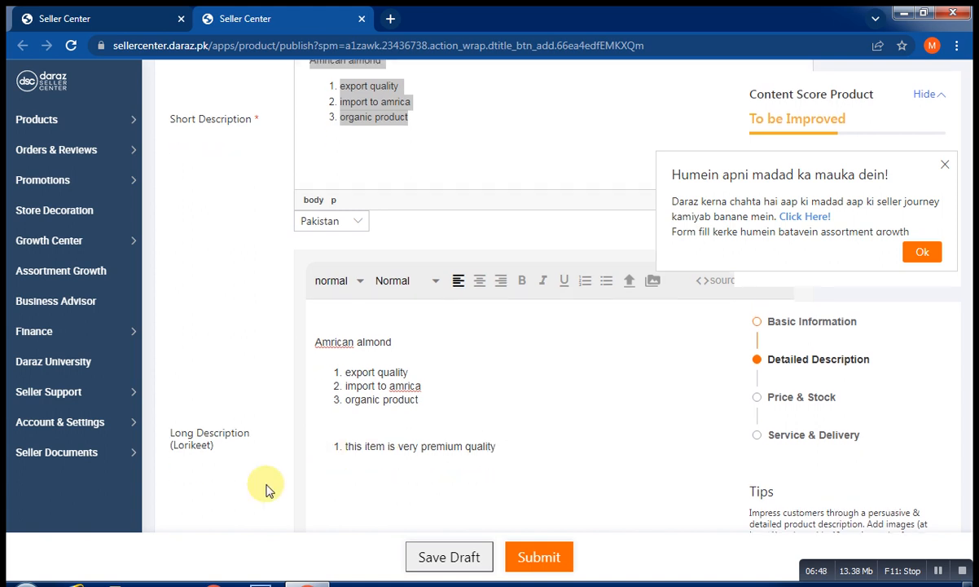
pyautogui.scroll(-2, 269, 487)
pyautogui.scroll(-2, 267, 485)
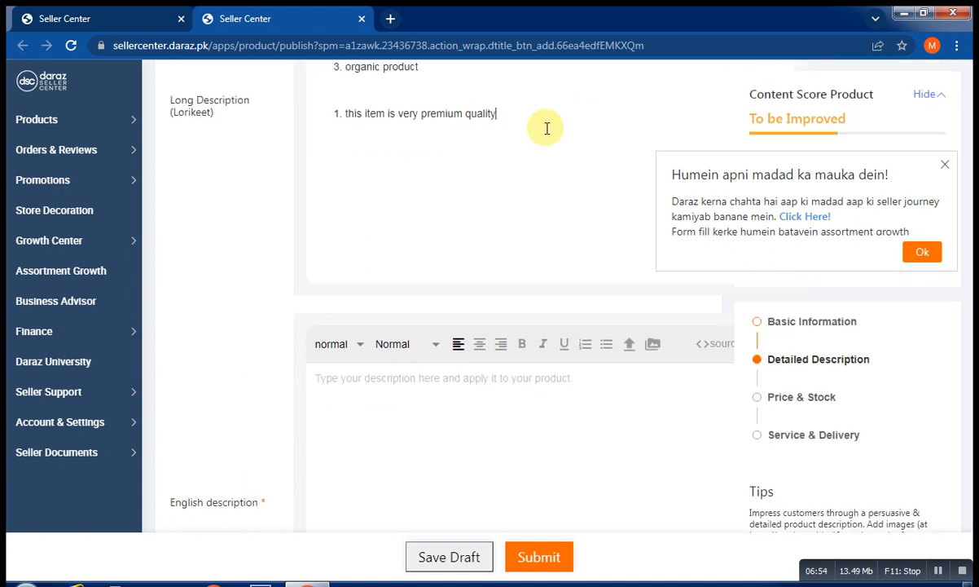
pyautogui.click(547, 128)
pyautogui.hotkey('ctrl', 's')
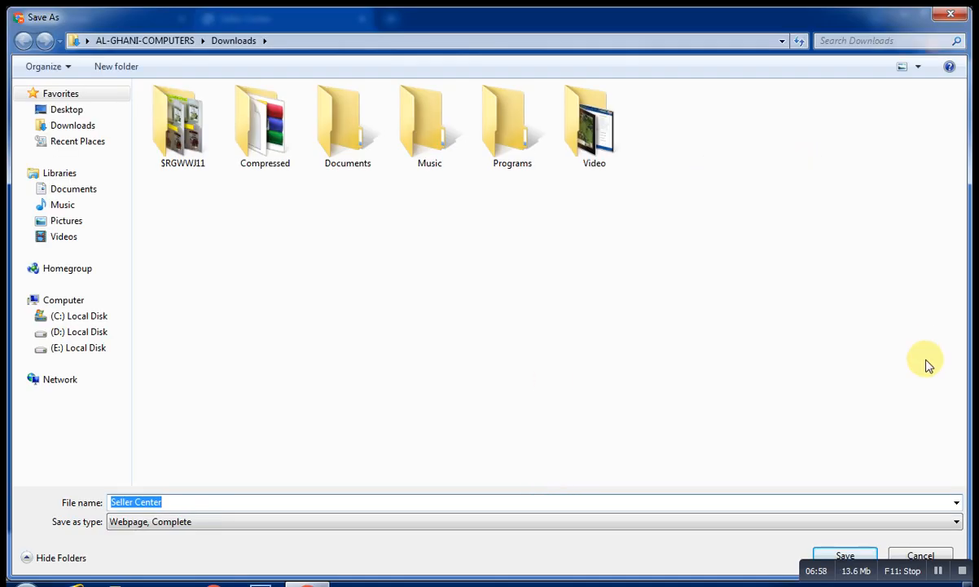
pyautogui.click(932, 561)
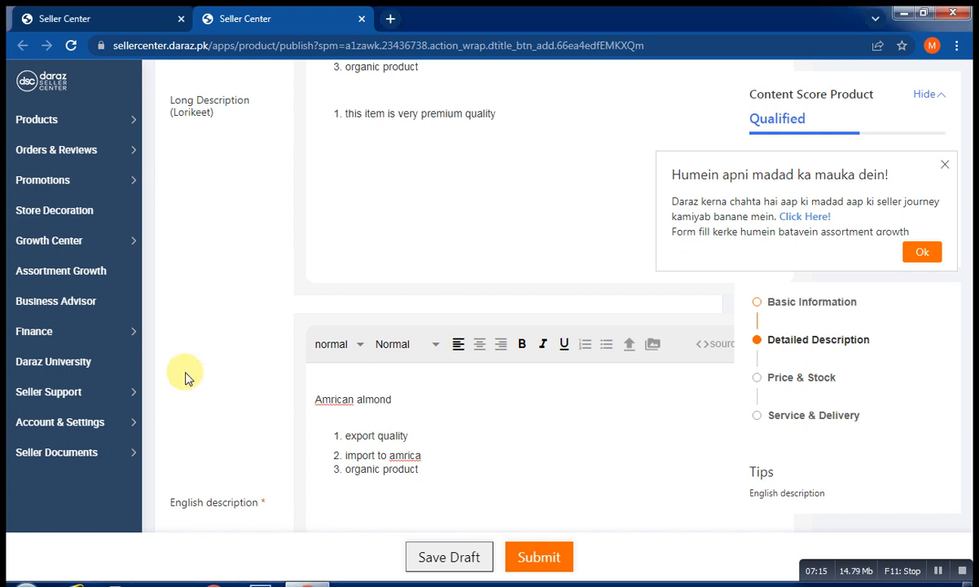
# Look through the Media Center images offered for the English description, dismissing the feedback pop-up, and leave without inserting any.
pyautogui.scroll(-3, 185, 377)
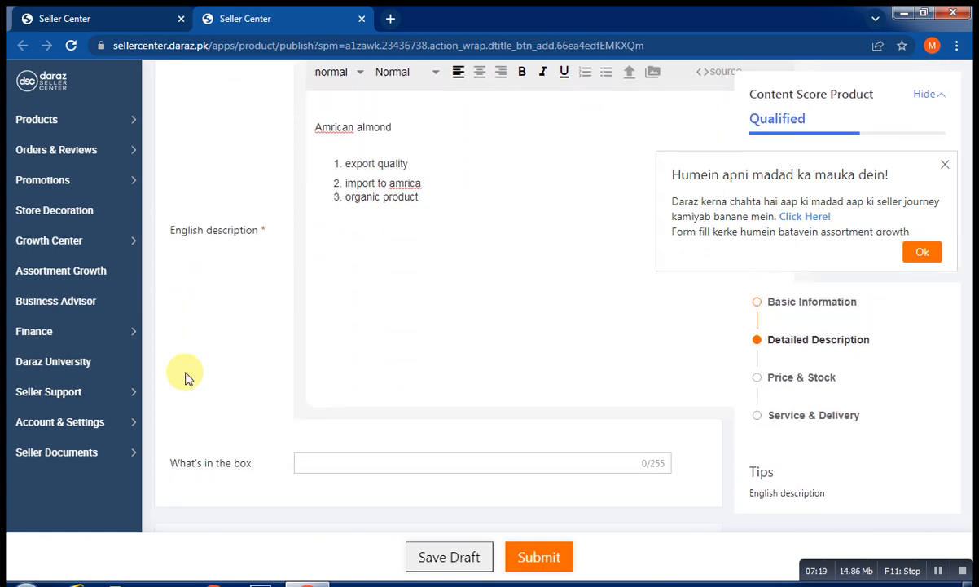
pyautogui.click(653, 75)
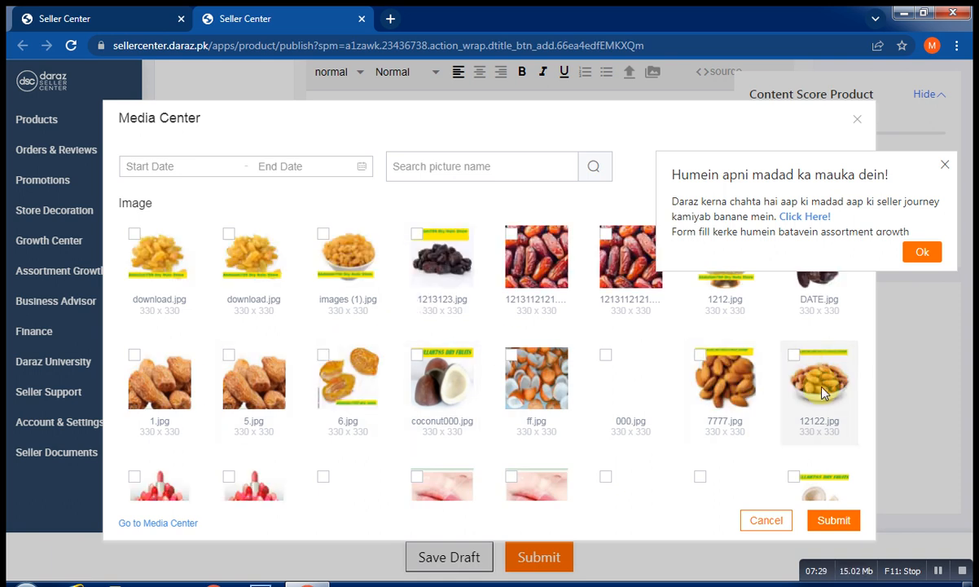
pyautogui.click(943, 164)
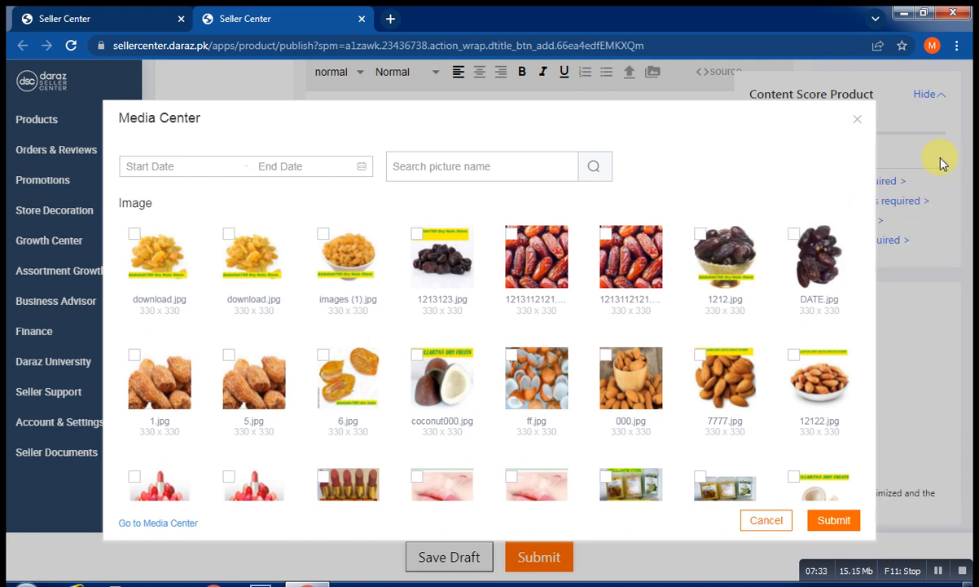
pyautogui.click(860, 124)
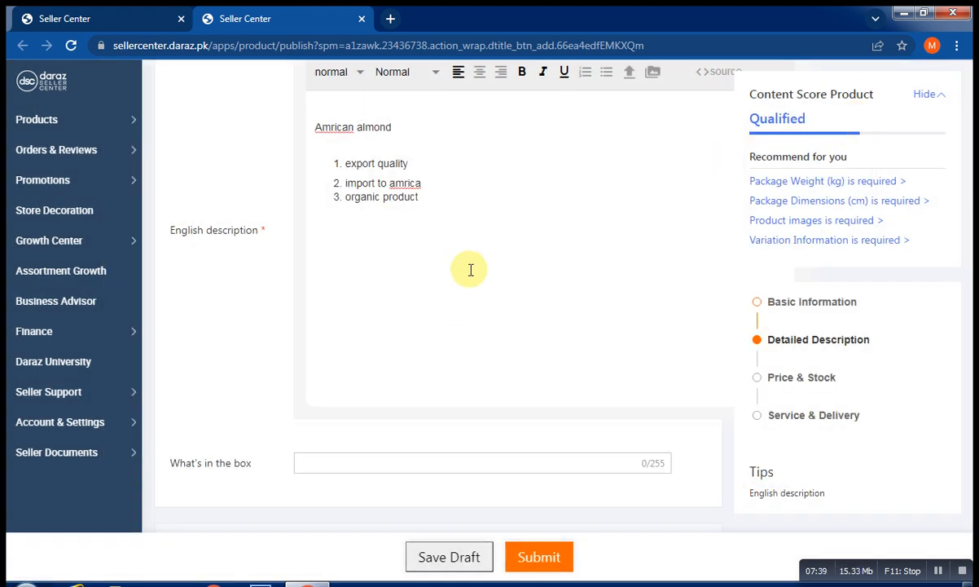
pyautogui.click(653, 71)
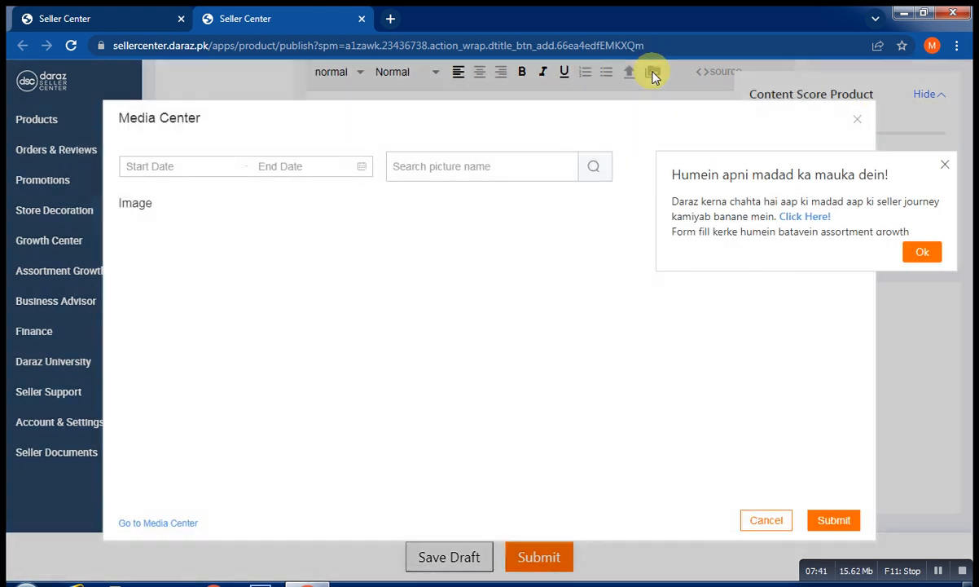
pyautogui.click(860, 123)
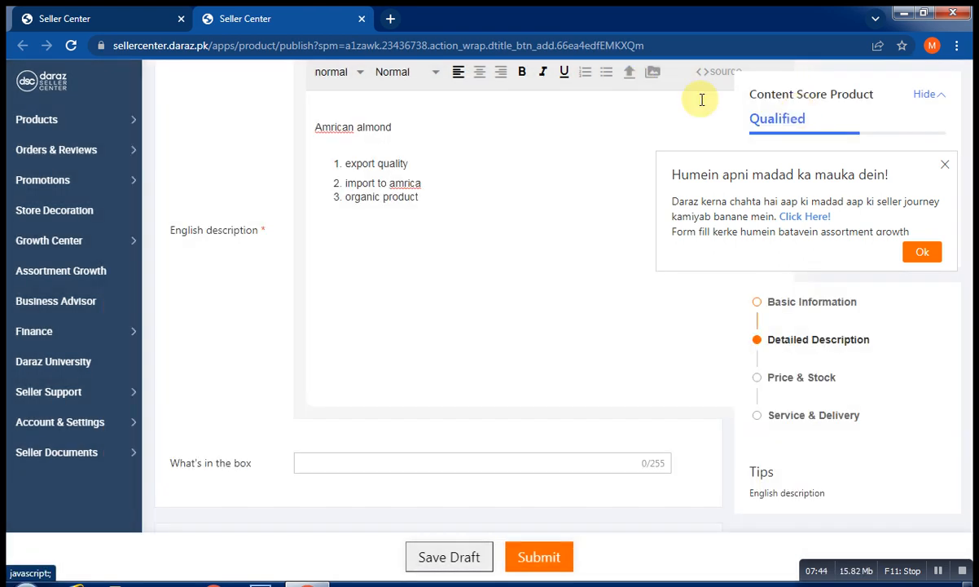
# Upload the almond image 000 from the Downloads folder into the English description.
pyautogui.click(629, 73)
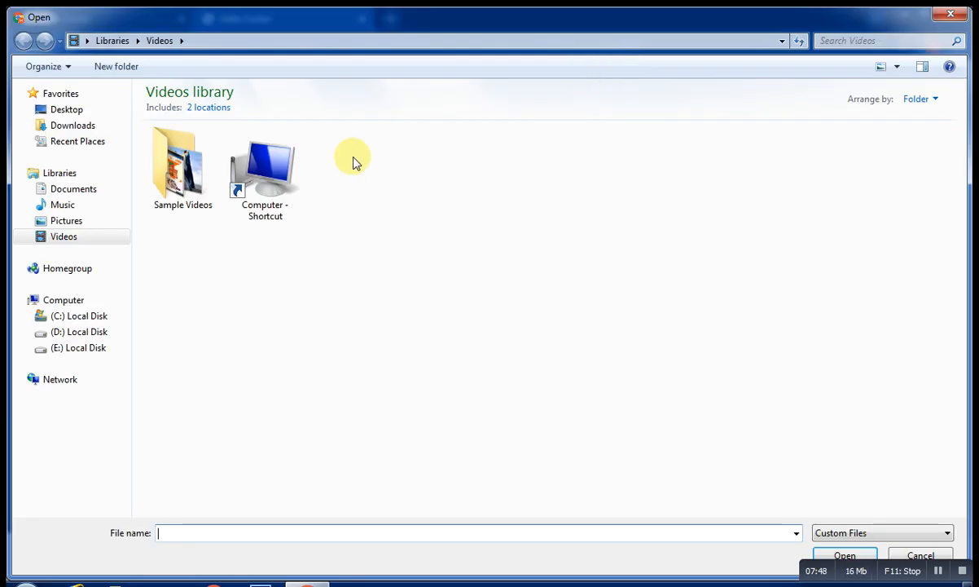
pyautogui.click(77, 224)
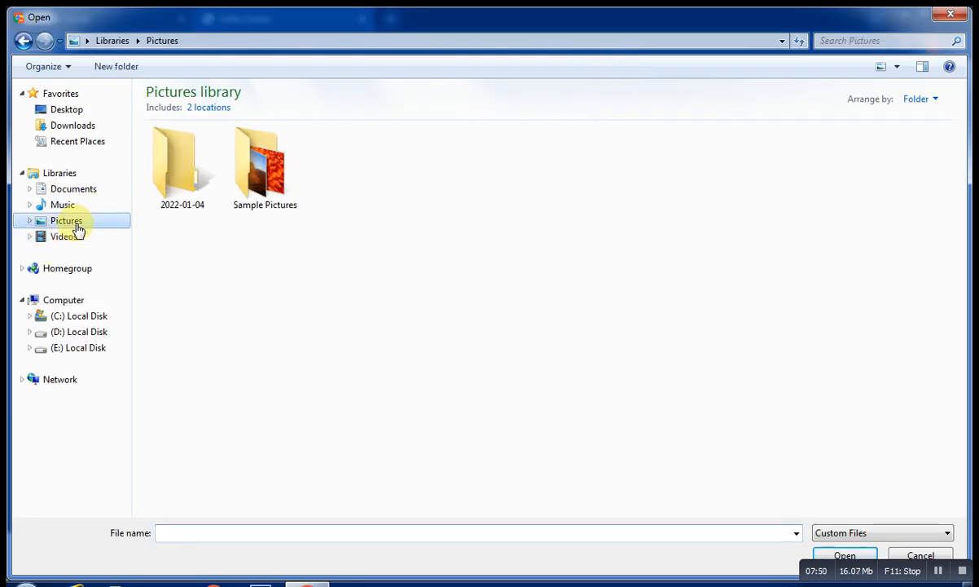
pyautogui.doubleClick(183, 163)
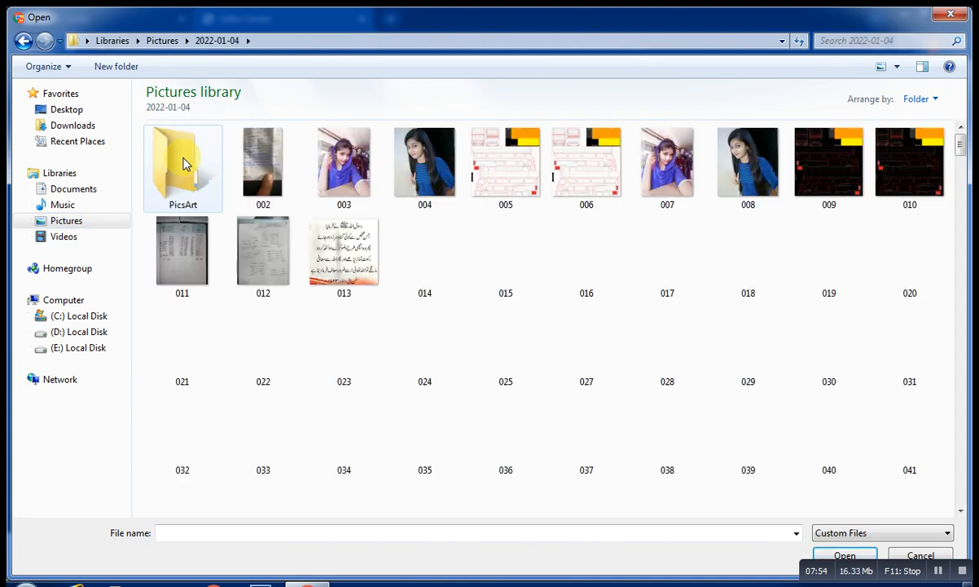
pyautogui.click(75, 223)
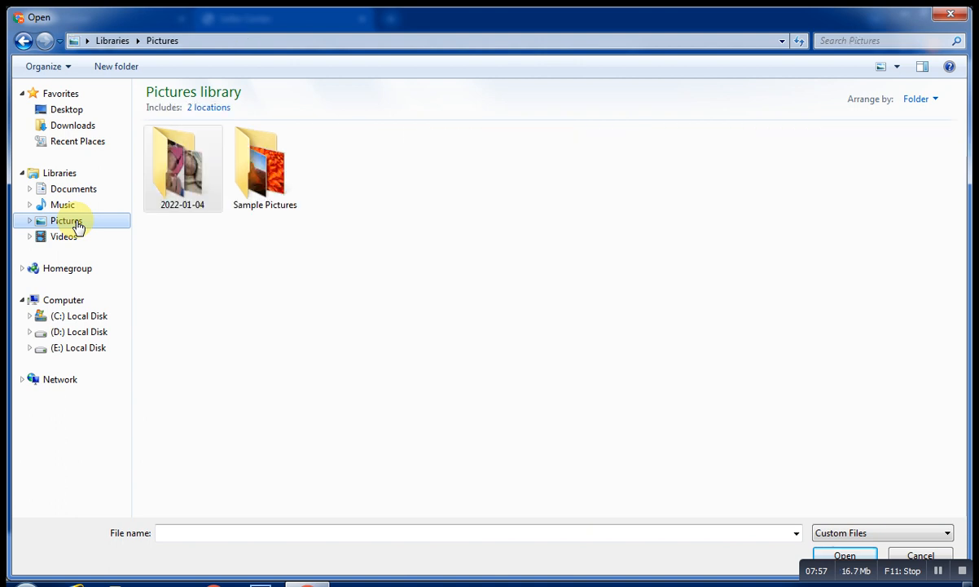
pyautogui.doubleClick(273, 151)
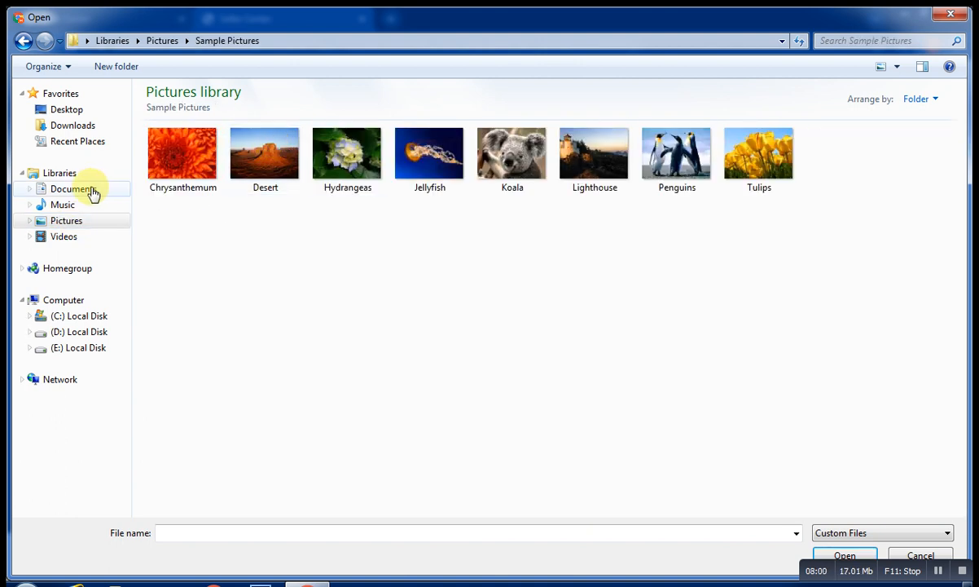
pyautogui.click(78, 130)
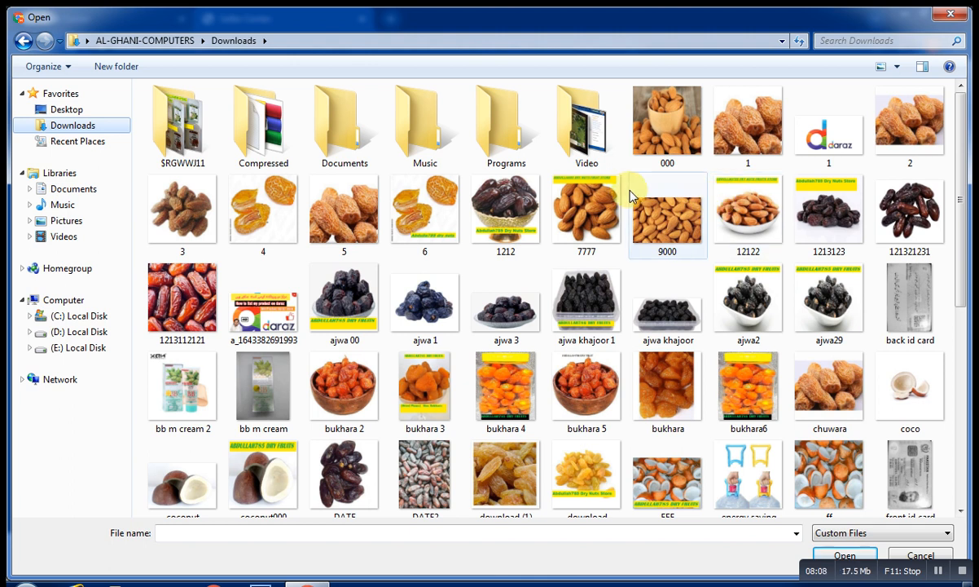
pyautogui.click(670, 143)
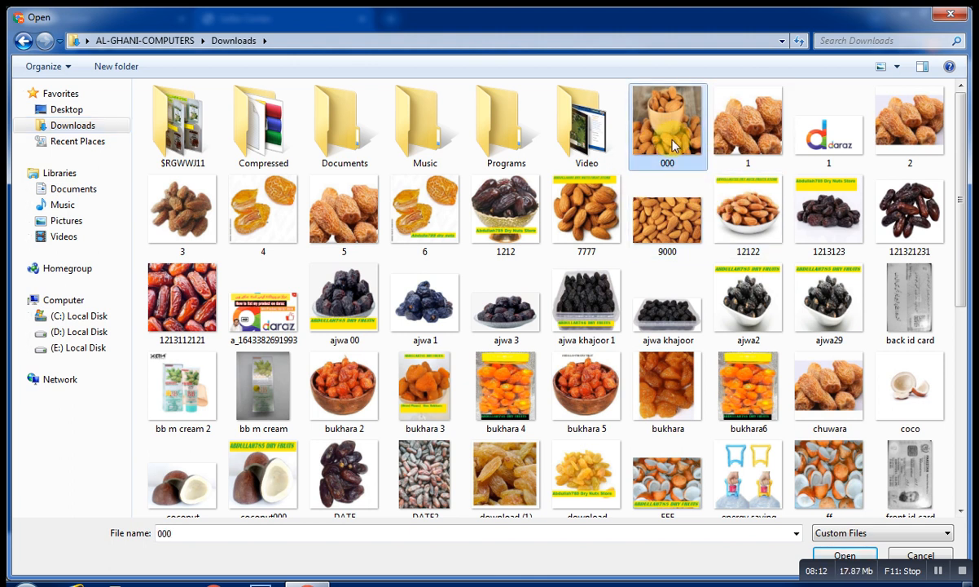
pyautogui.doubleClick(674, 144)
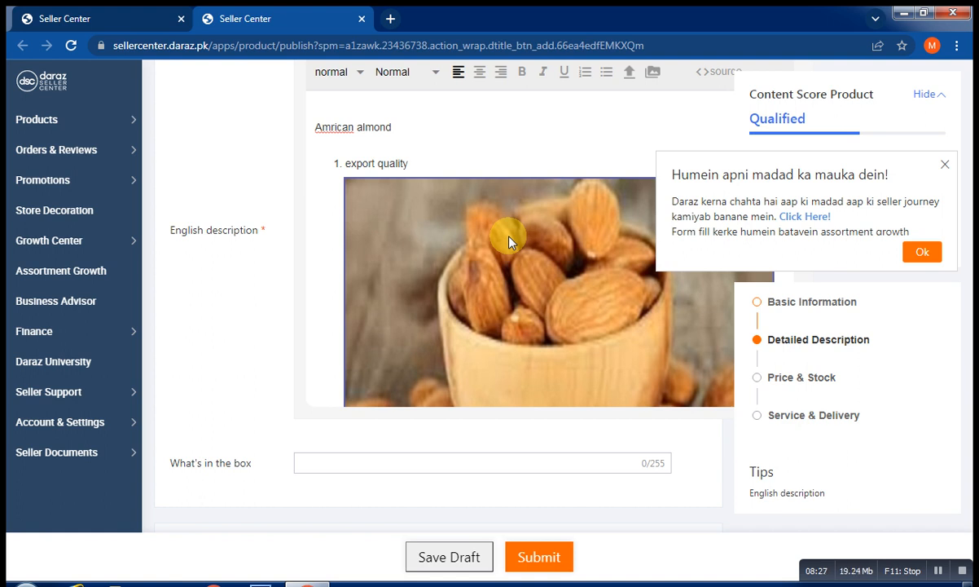
# Fill in What's in the box with "american almond in the box", correcting the misspelled word with the spelling suggestion.
pyautogui.scroll(-1, 218, 298)
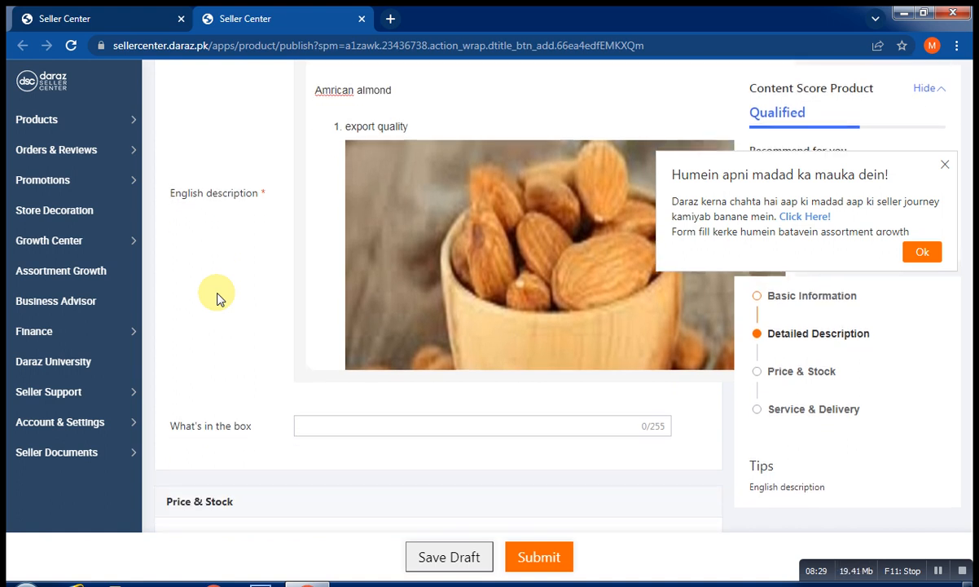
pyautogui.scroll(-3, 218, 299)
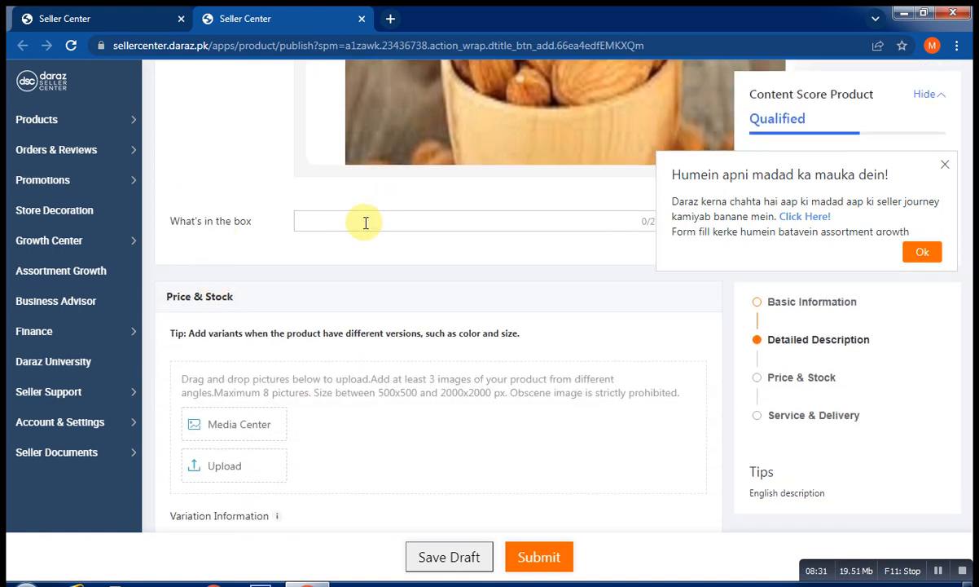
pyautogui.click(366, 222)
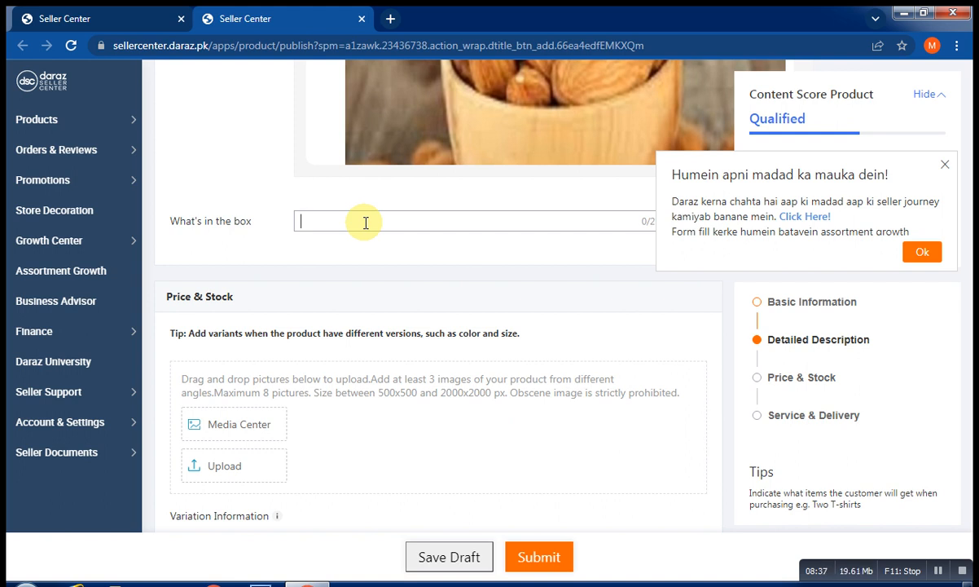
pyautogui.write('ami')
pyautogui.write('ra')
pyautogui.write('ica')
pyautogui.write('n al')
pyautogui.write('mond')
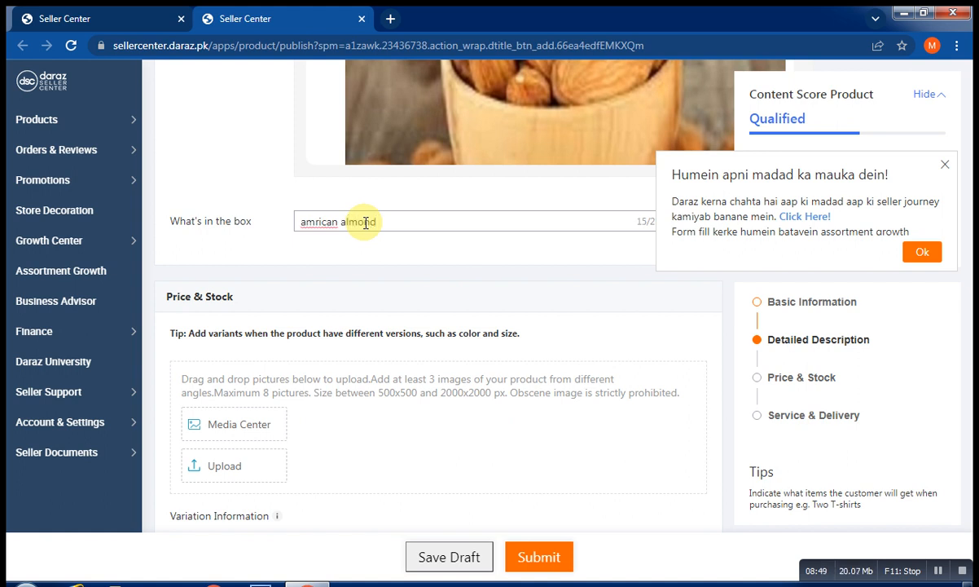
pyautogui.write(' in')
pyautogui.write('n tho')
pyautogui.write(' box')
pyautogui.click(324, 223)
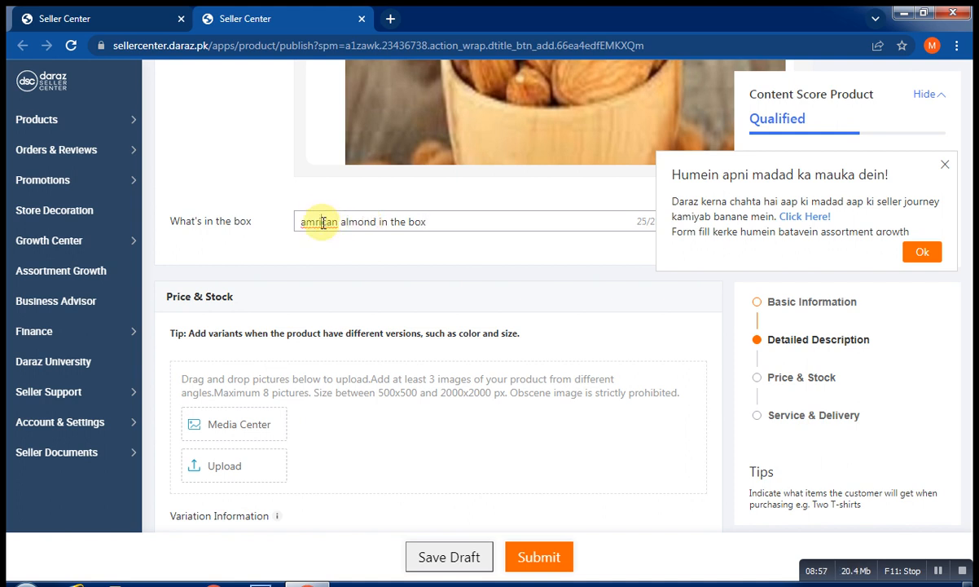
pyautogui.rightClick(323, 223)
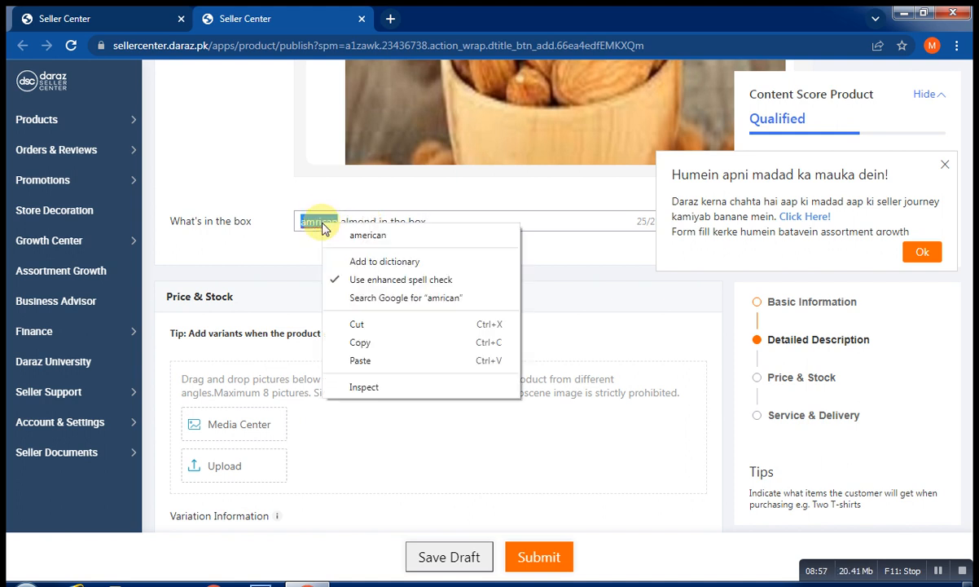
pyautogui.click(368, 238)
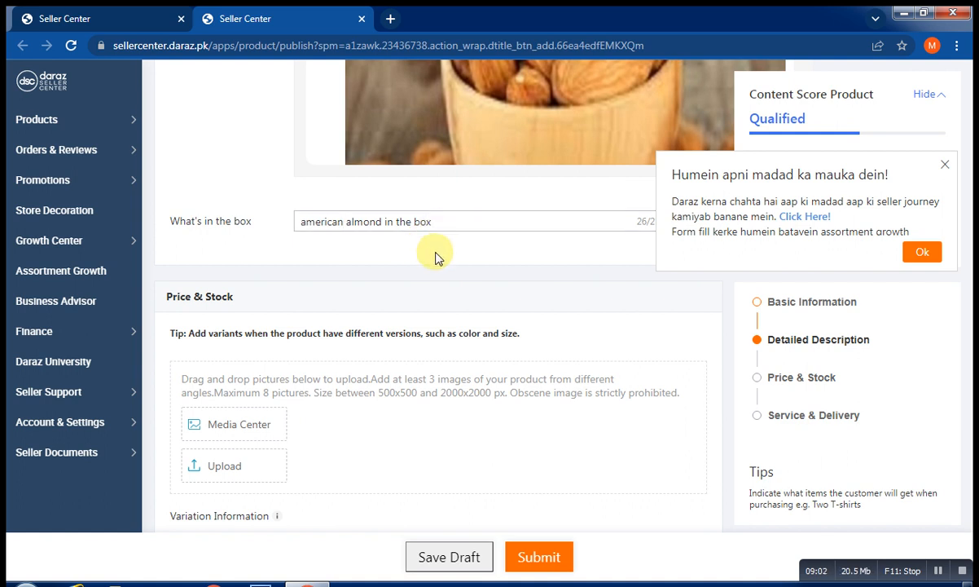
# Add the 500 x 500 almond picture 000.jpg from the Media Center as the product's main image.
pyautogui.click(249, 441)
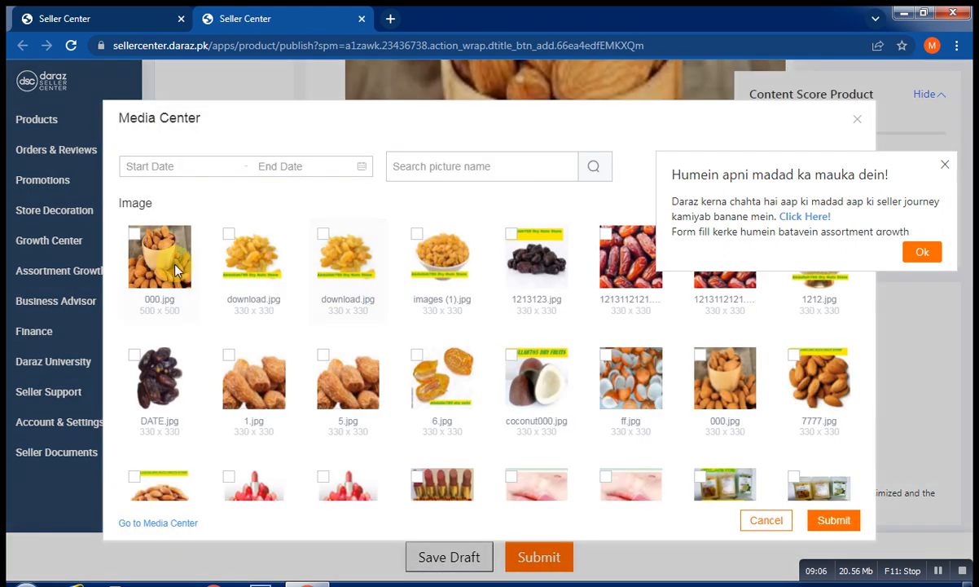
pyautogui.click(167, 260)
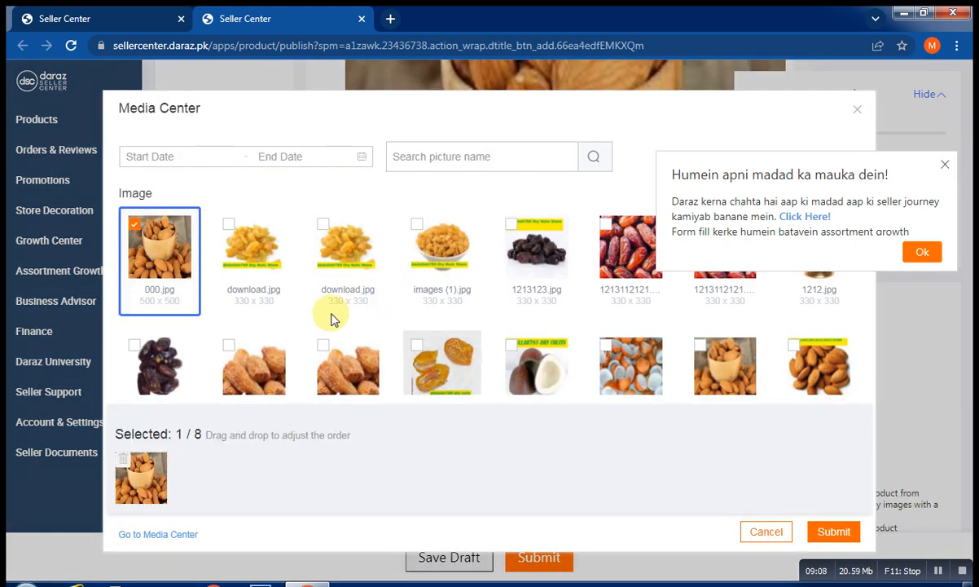
pyautogui.click(835, 531)
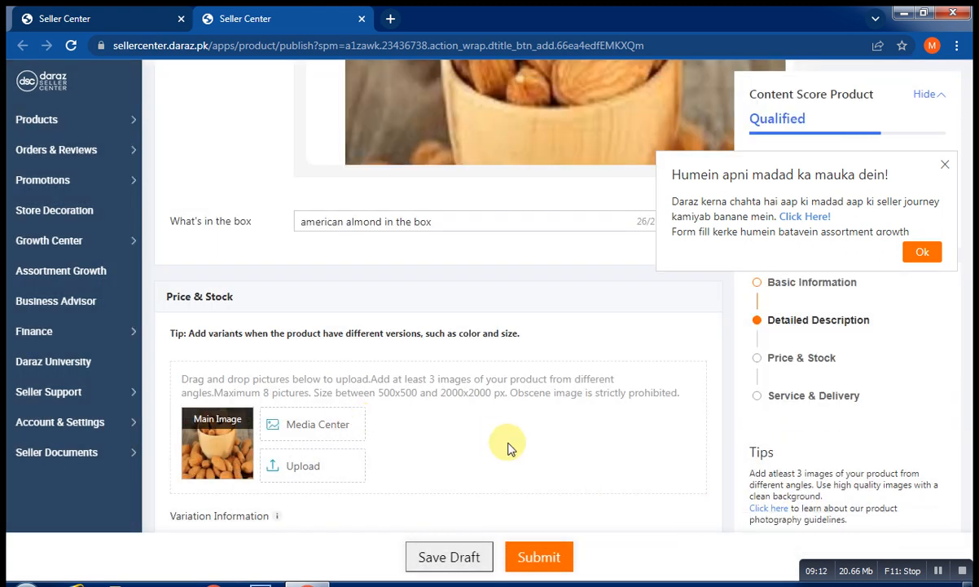
# Set the product variation's price to 12000.
pyautogui.scroll(-1, 559, 423)
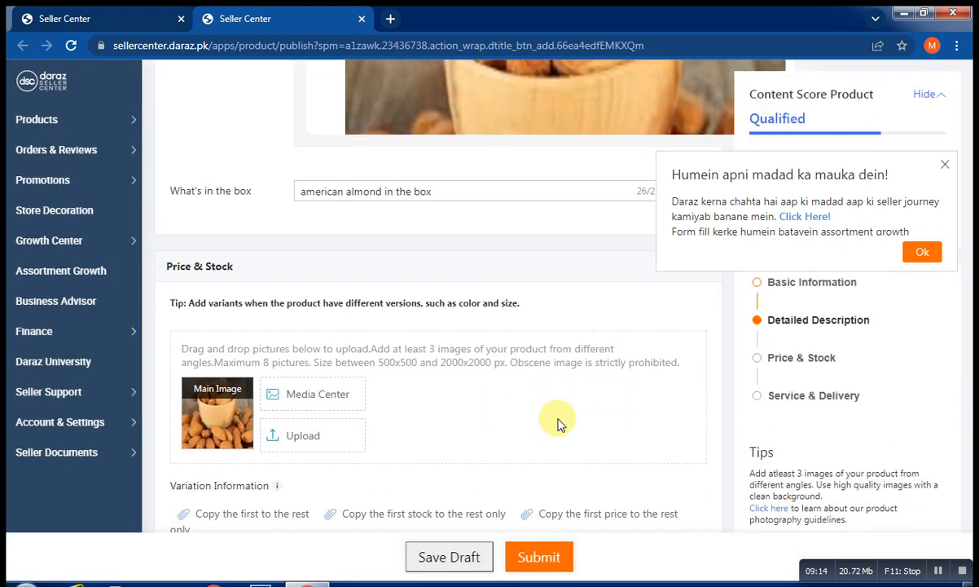
pyautogui.scroll(-5, 561, 420)
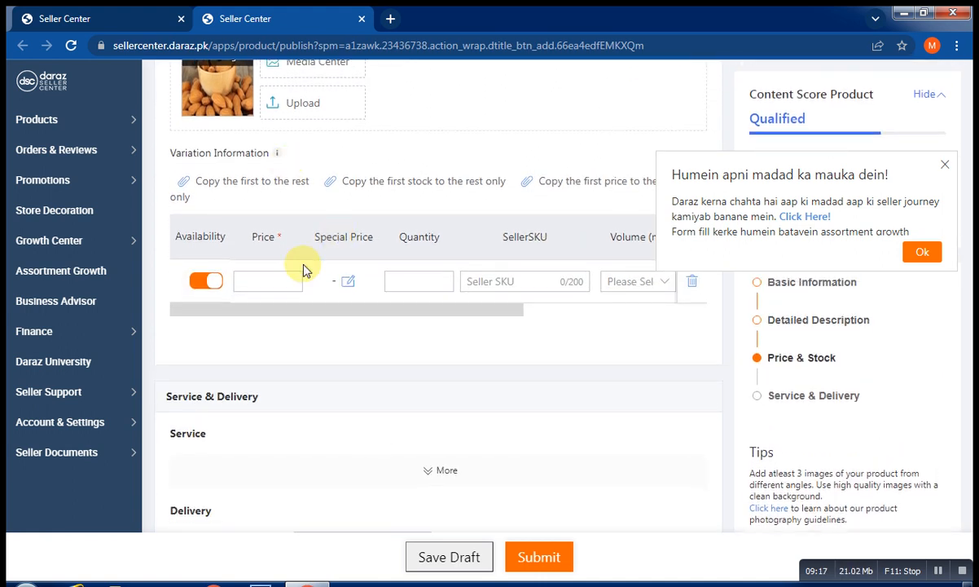
pyautogui.click(265, 280)
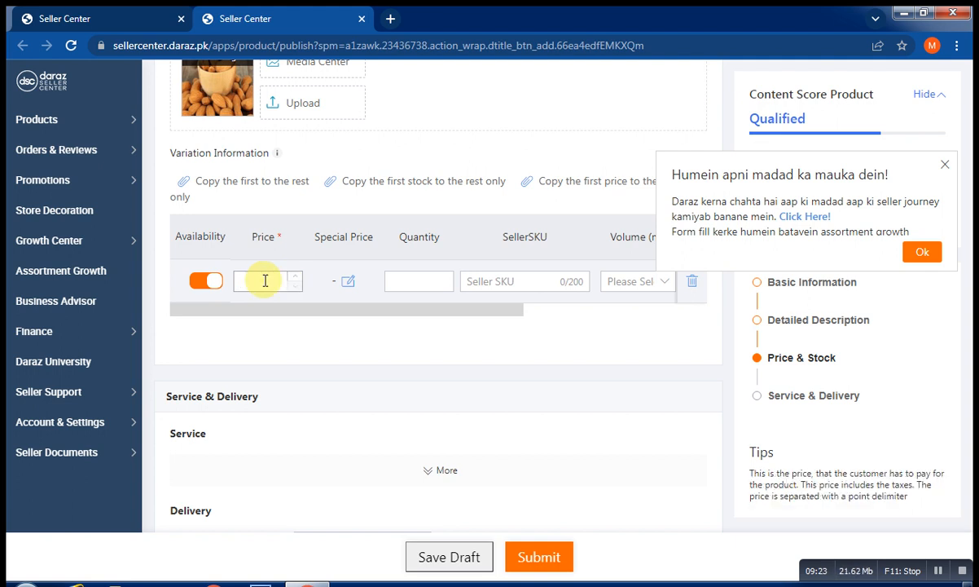
pyautogui.write('12')
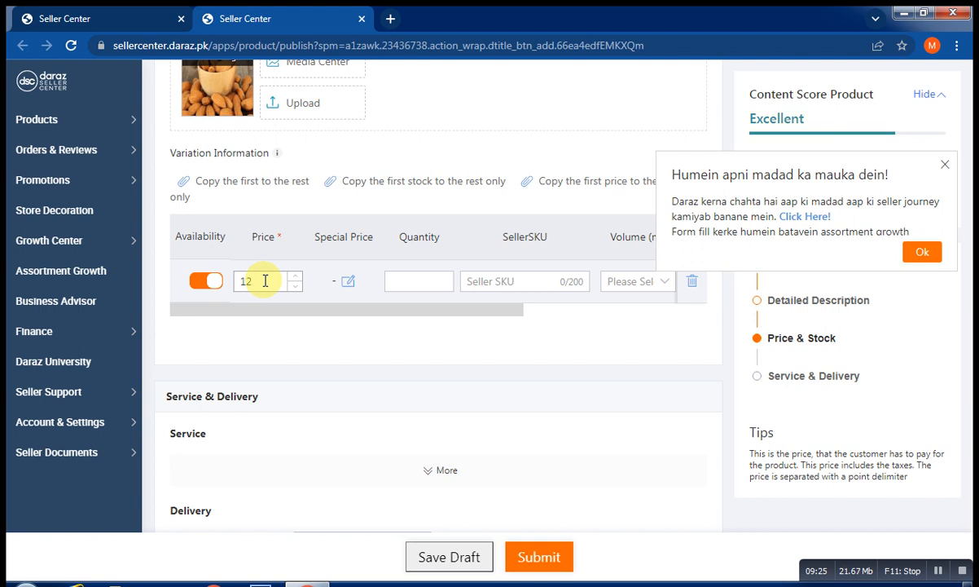
pyautogui.write('000')
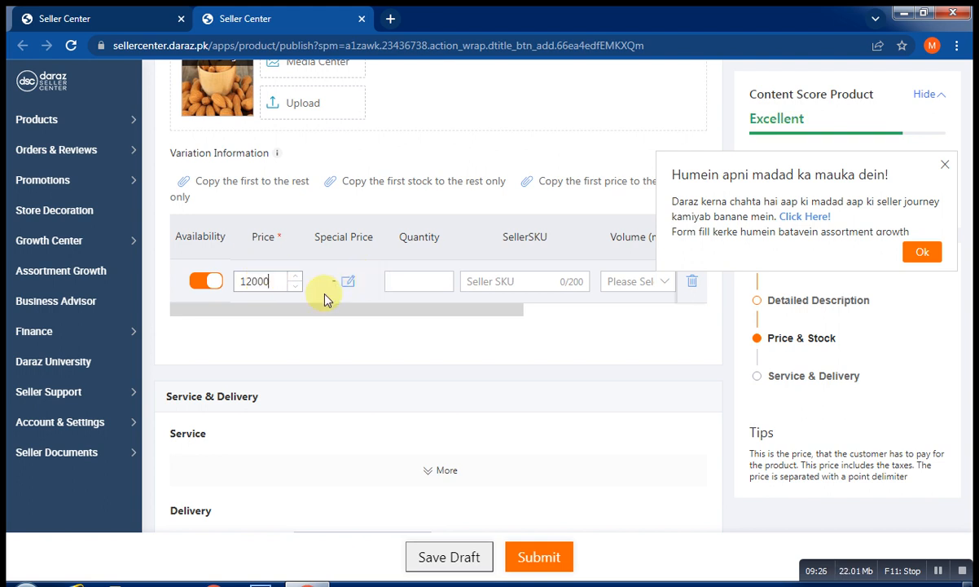
# Set the variation's quantity to 400 and its Seller SKU to "kadj000".
pyautogui.click(432, 283)
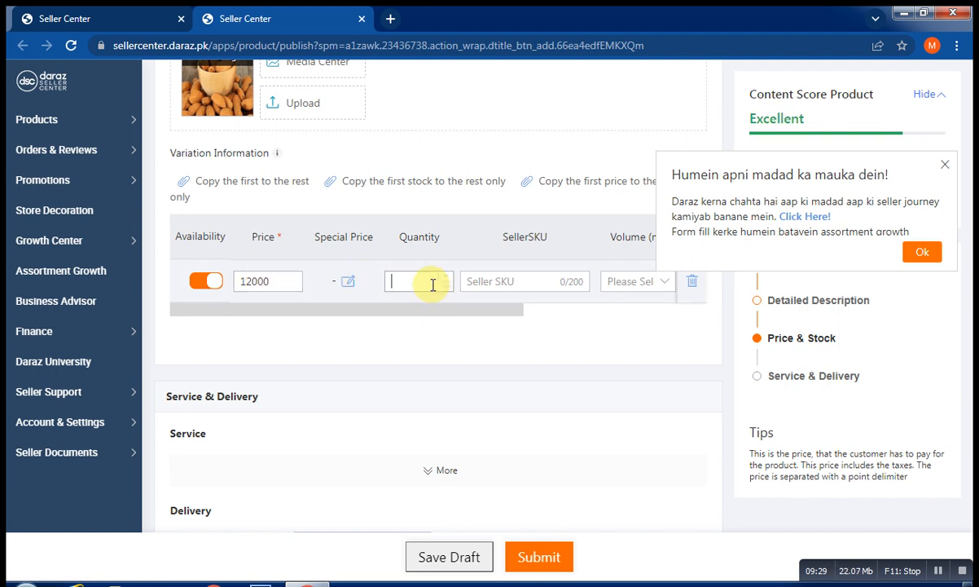
pyautogui.write('4')
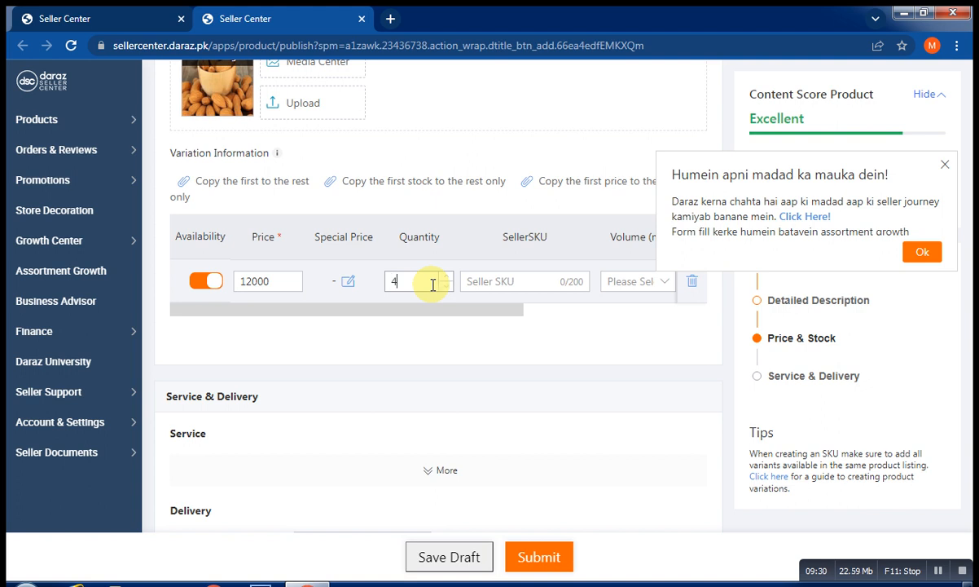
pyautogui.write('00')
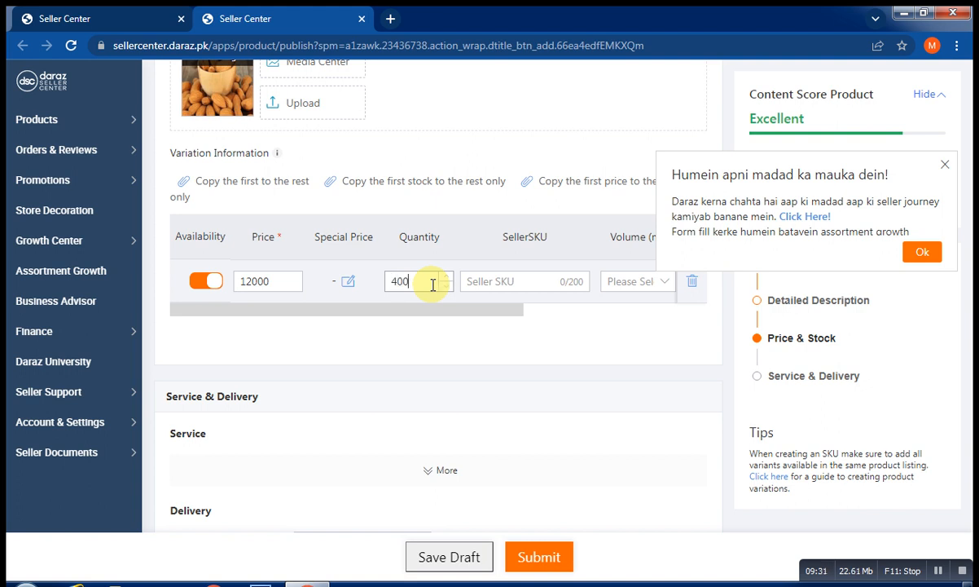
pyautogui.click(526, 282)
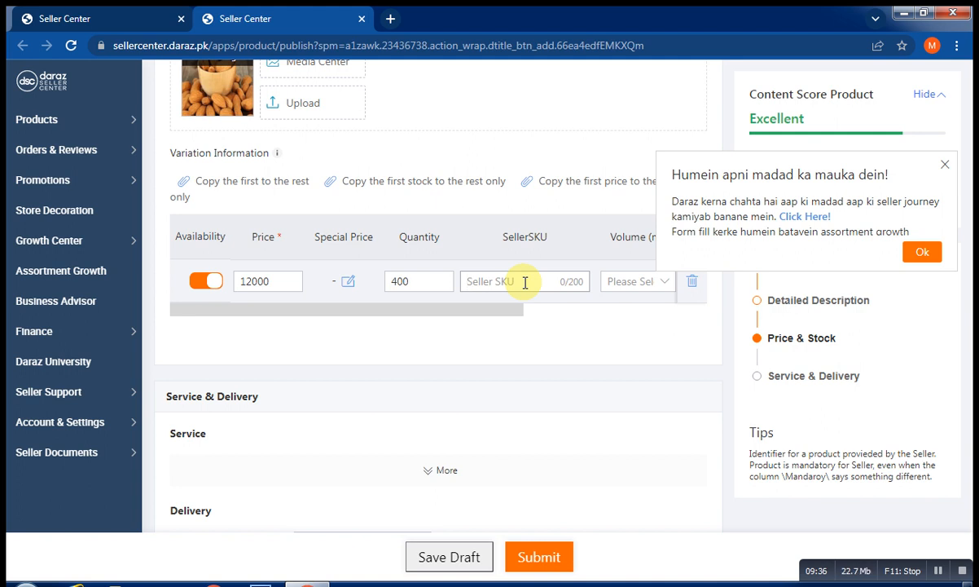
pyautogui.write('kadj')
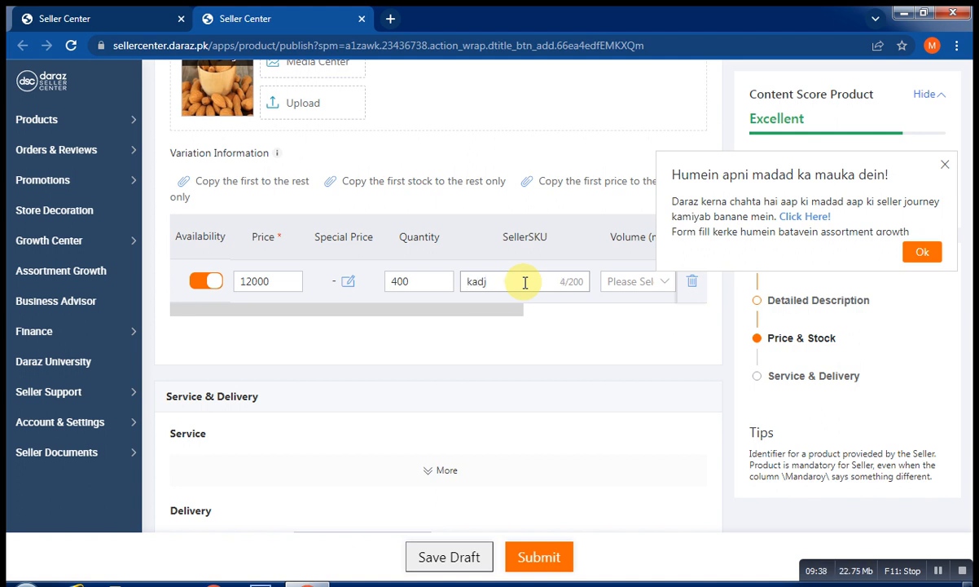
pyautogui.write('000')
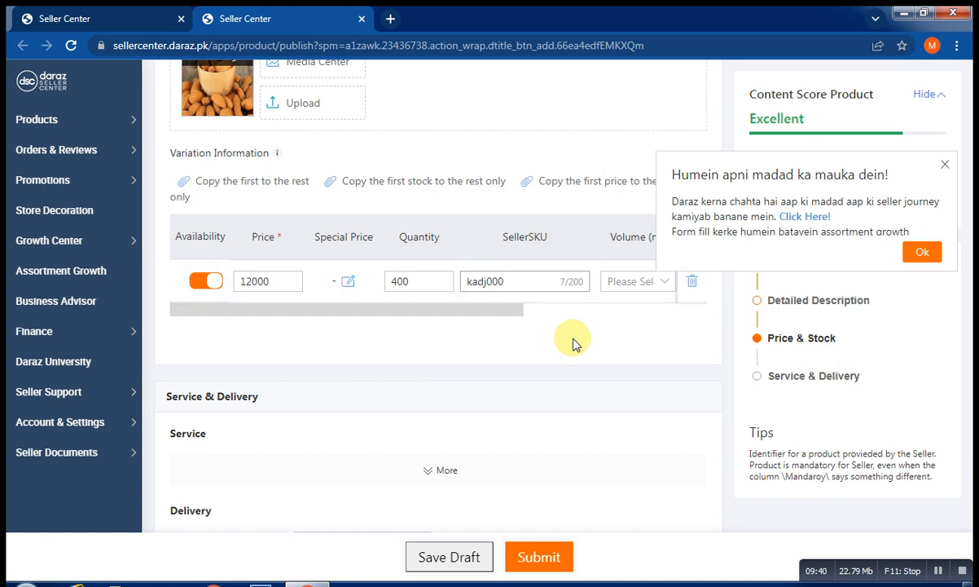
pyautogui.click(572, 342)
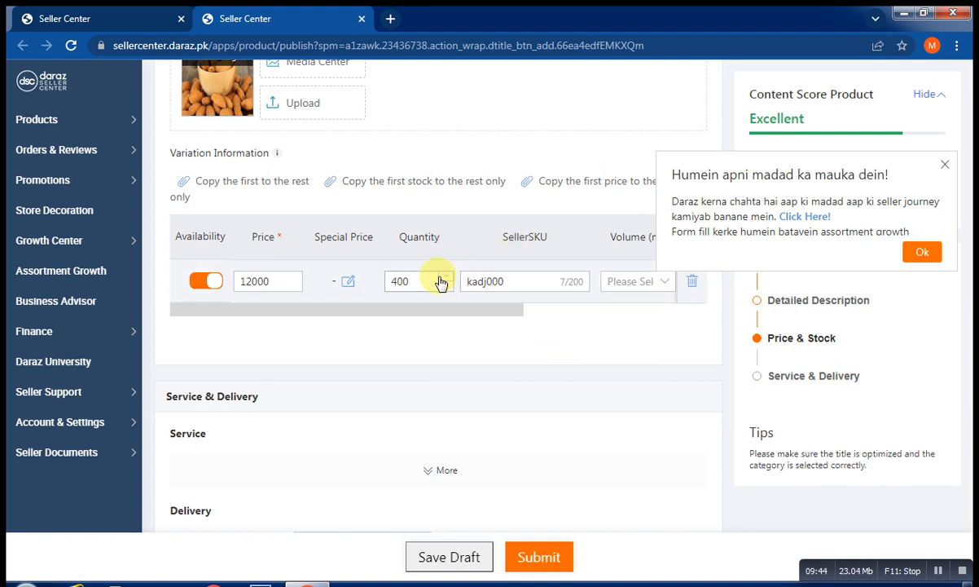
pyautogui.click(345, 281)
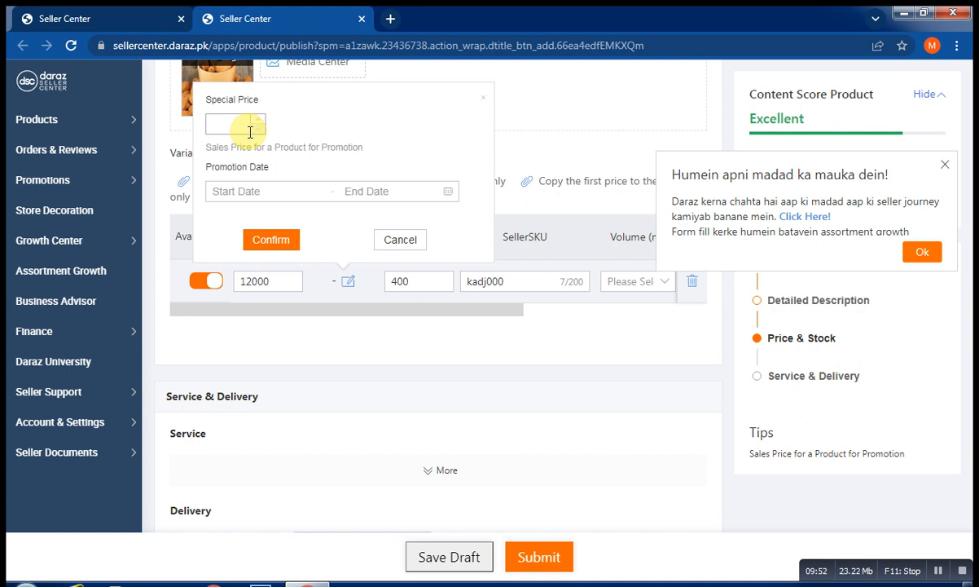
pyautogui.write('1270')
pyautogui.press('BackSpace')
pyautogui.press('BackSpace')
pyautogui.press('BackSpace')
pyautogui.write('1')
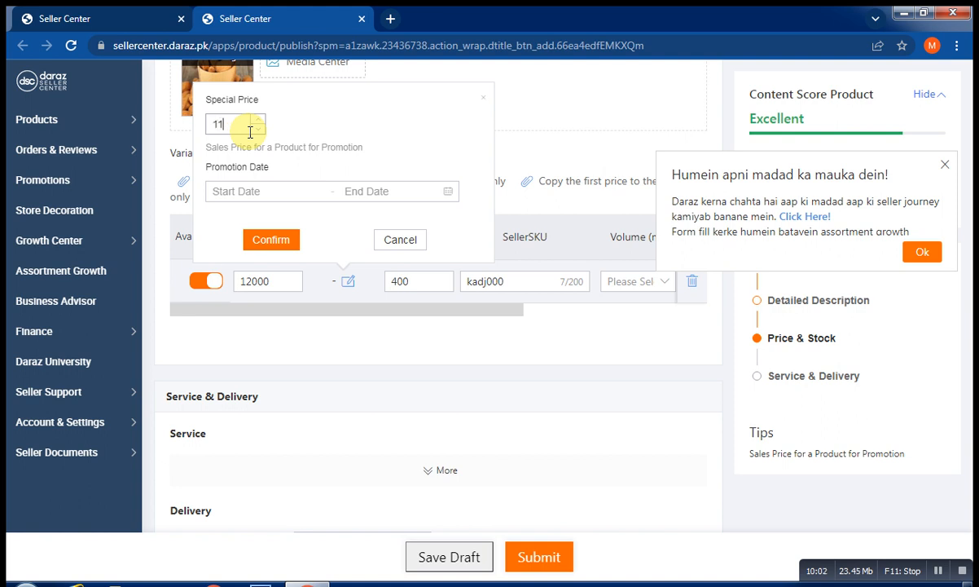
# Replace the variation's regular price with 2050.
pyautogui.doubleClick(276, 282)
pyautogui.press('BackSpace')
pyautogui.write('2')
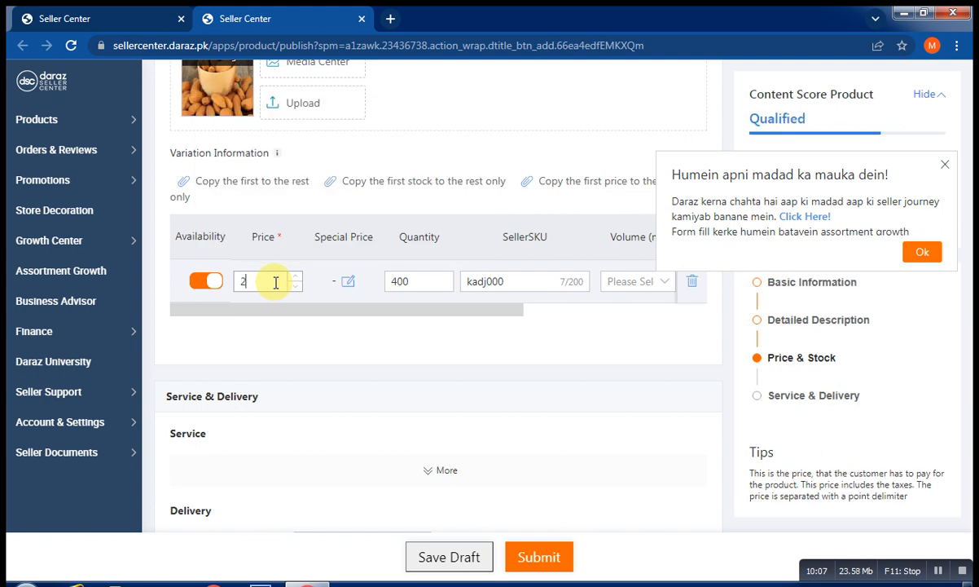
pyautogui.write('0')
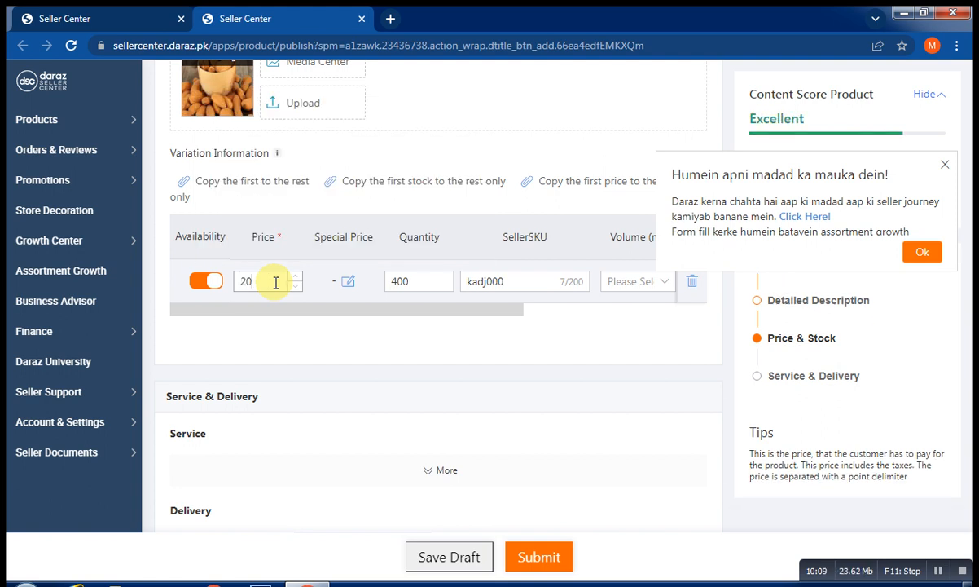
pyautogui.write('50')
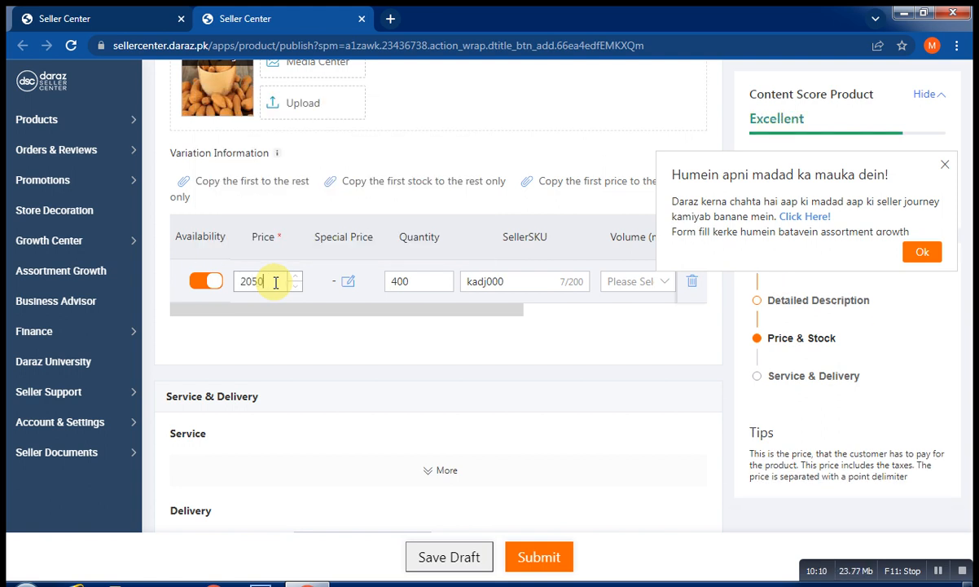
# Enter a special price of 2000 for the almond variation.
pyautogui.click(348, 282)
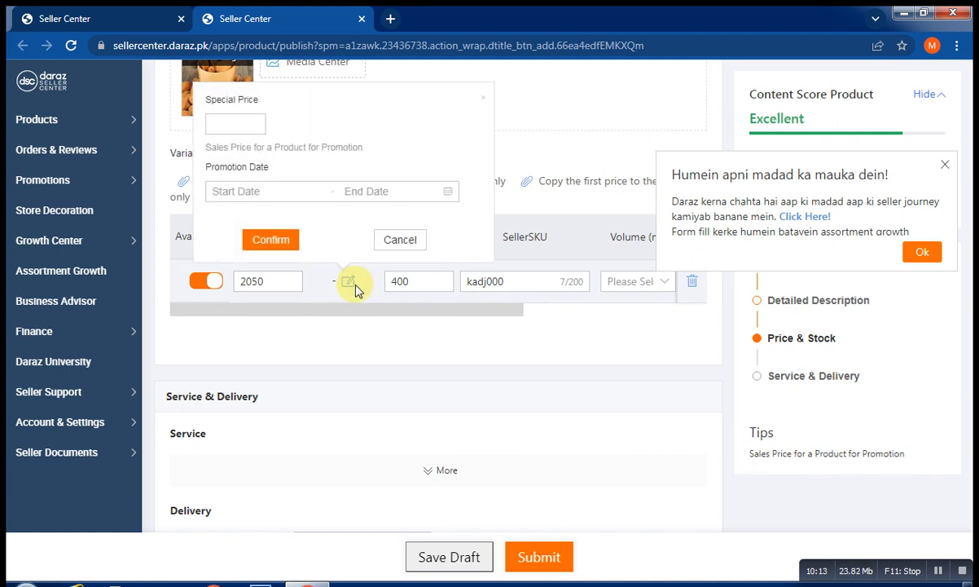
pyautogui.click(241, 120)
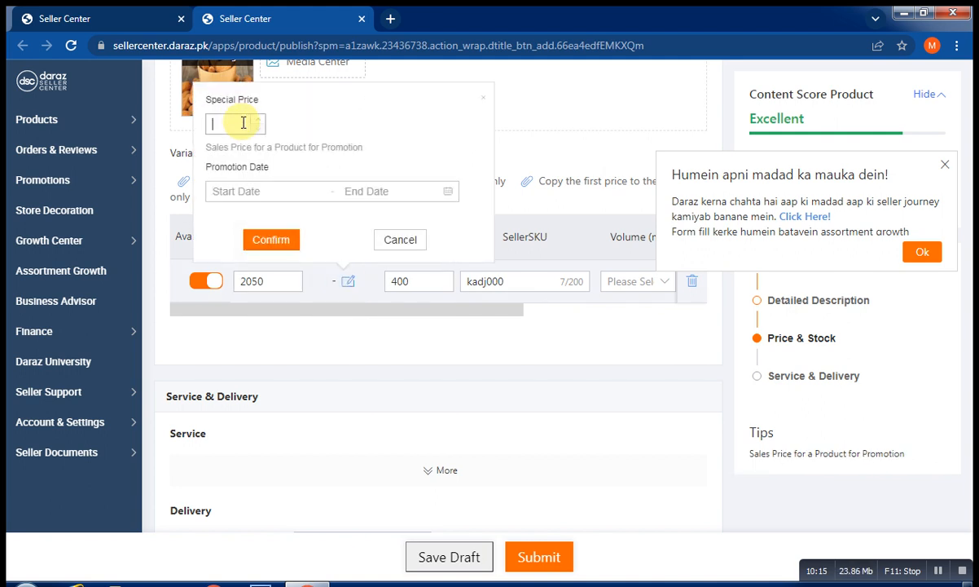
pyautogui.write('2000')
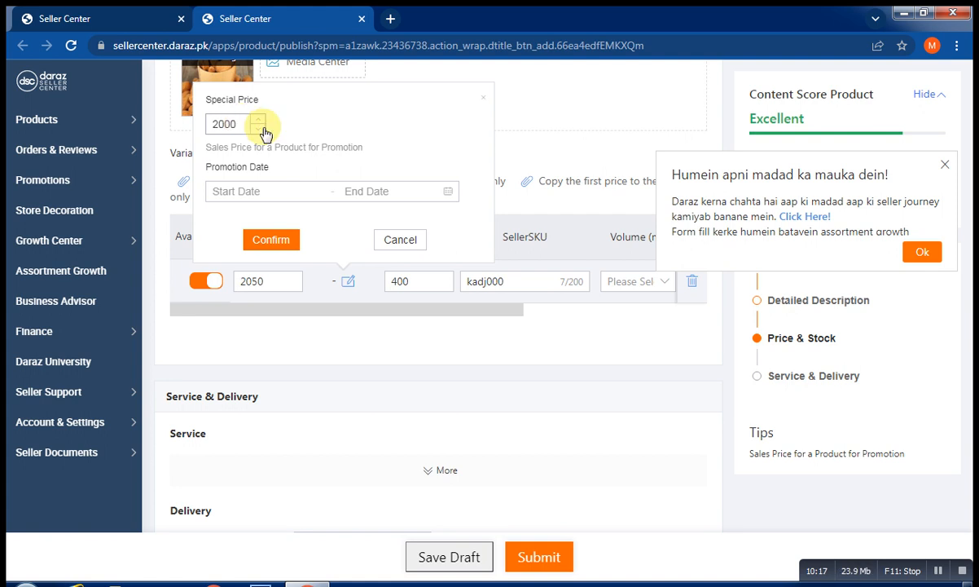
# Set the start date of the special price promotion to 2022-02-18.
pyautogui.click(285, 190)
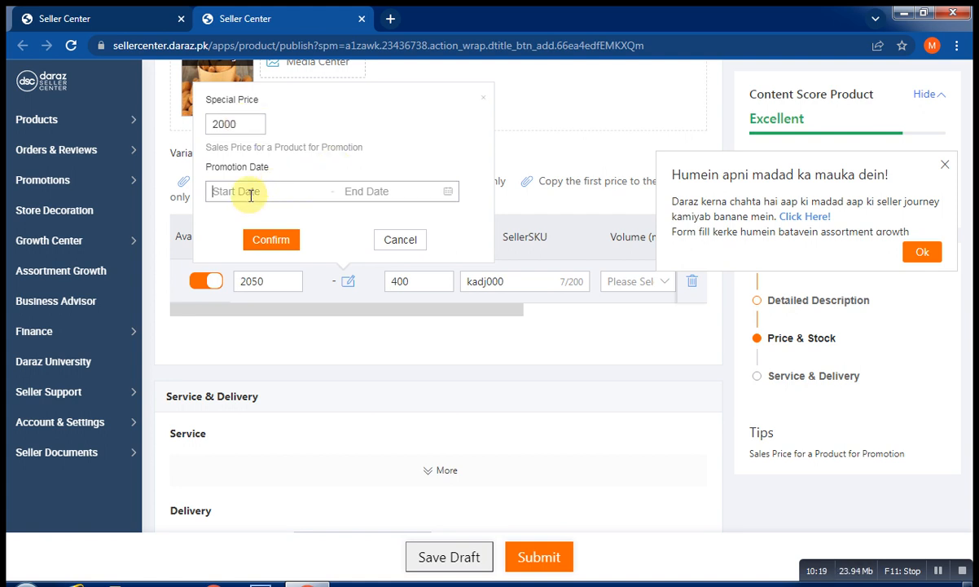
pyautogui.click(251, 194)
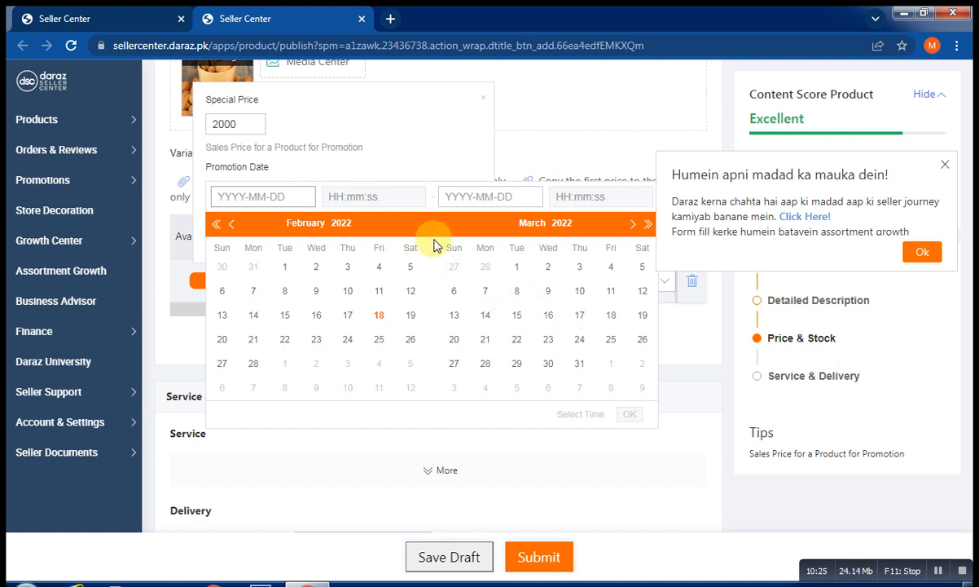
pyautogui.click(400, 160)
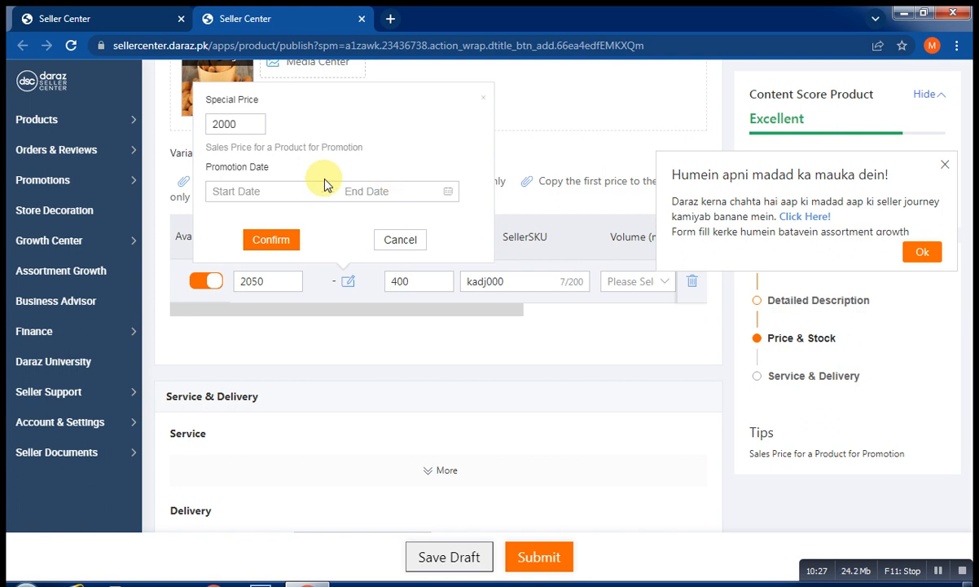
pyautogui.click(251, 195)
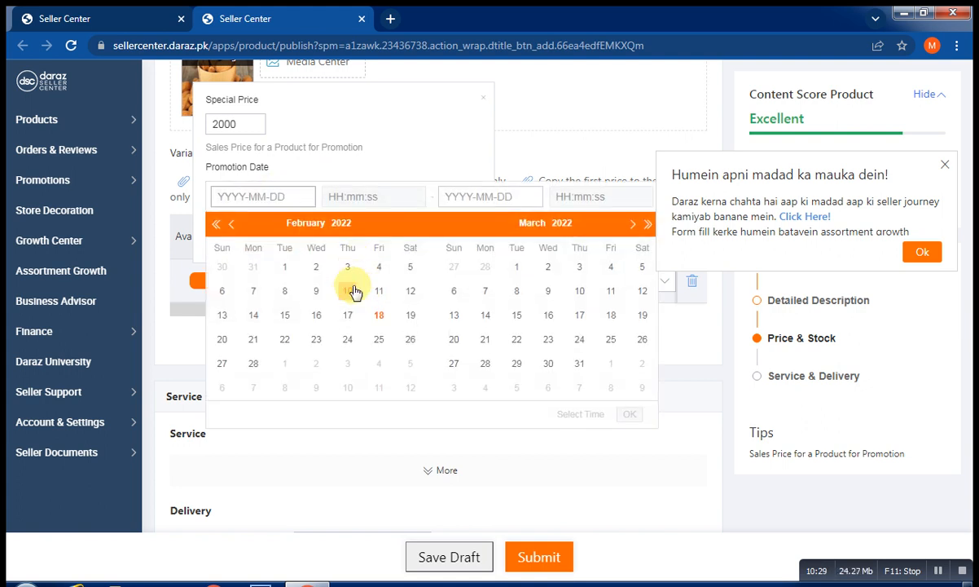
pyautogui.click(381, 316)
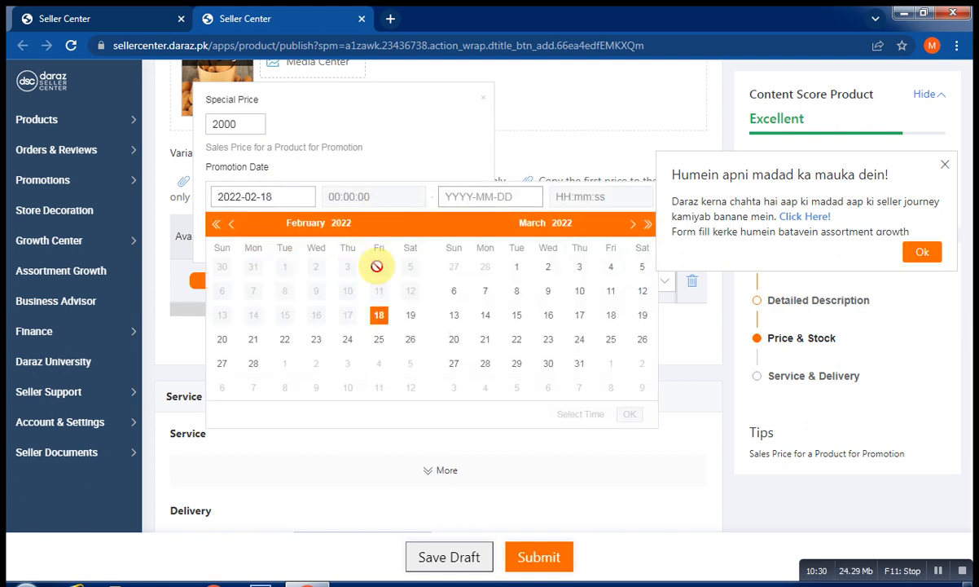
pyautogui.click(388, 154)
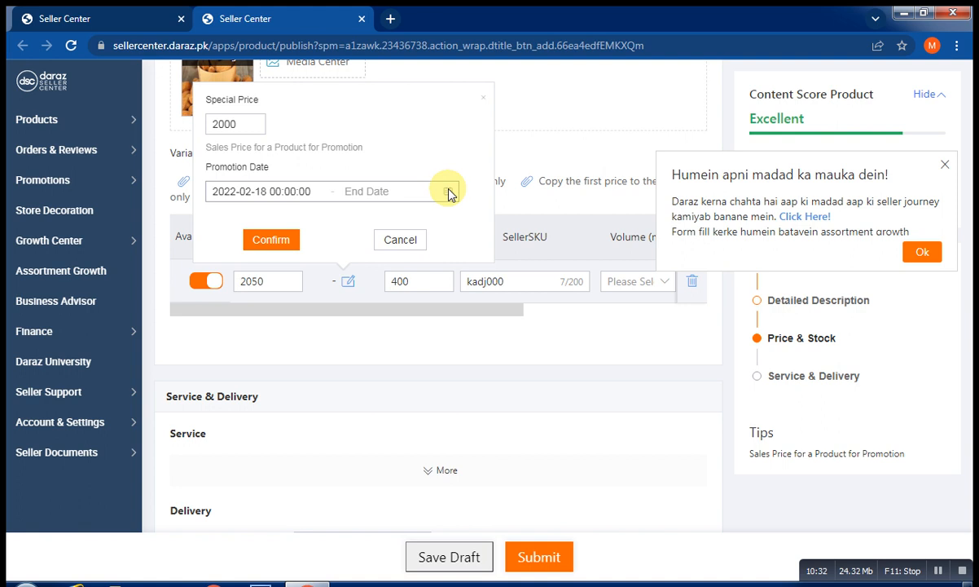
# Set the promotion's end date to 2022-02-23 and confirm the special price.
pyautogui.click(390, 190)
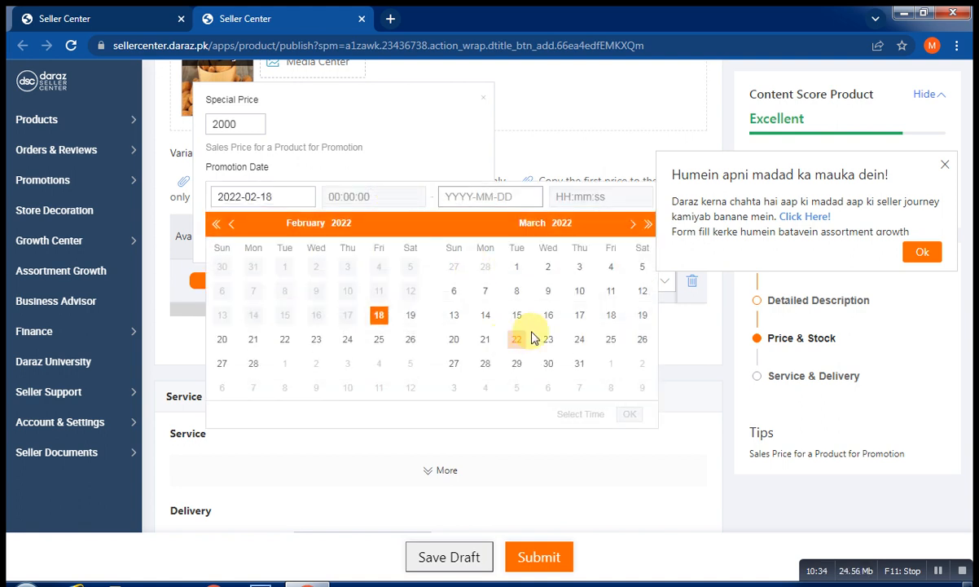
pyautogui.click(320, 343)
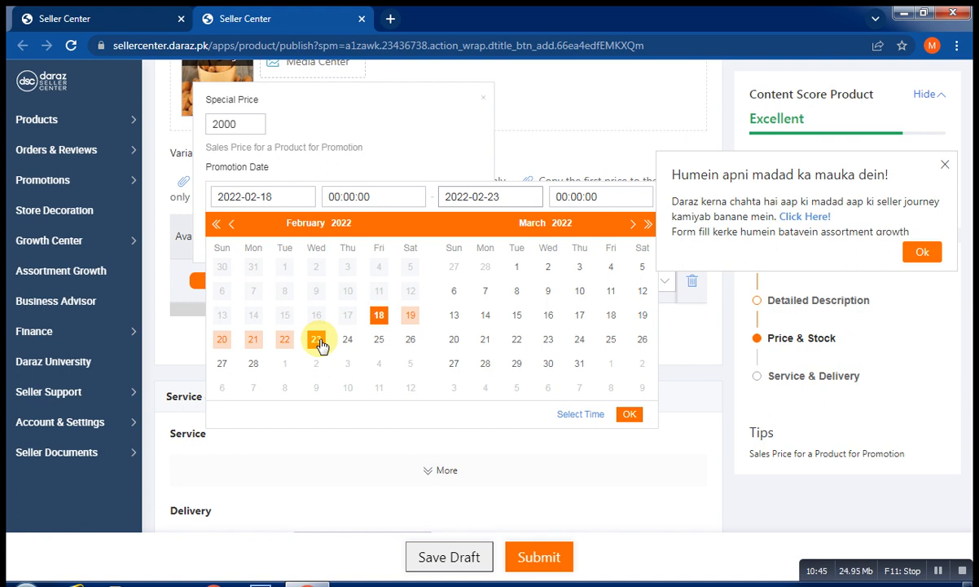
pyautogui.click(632, 416)
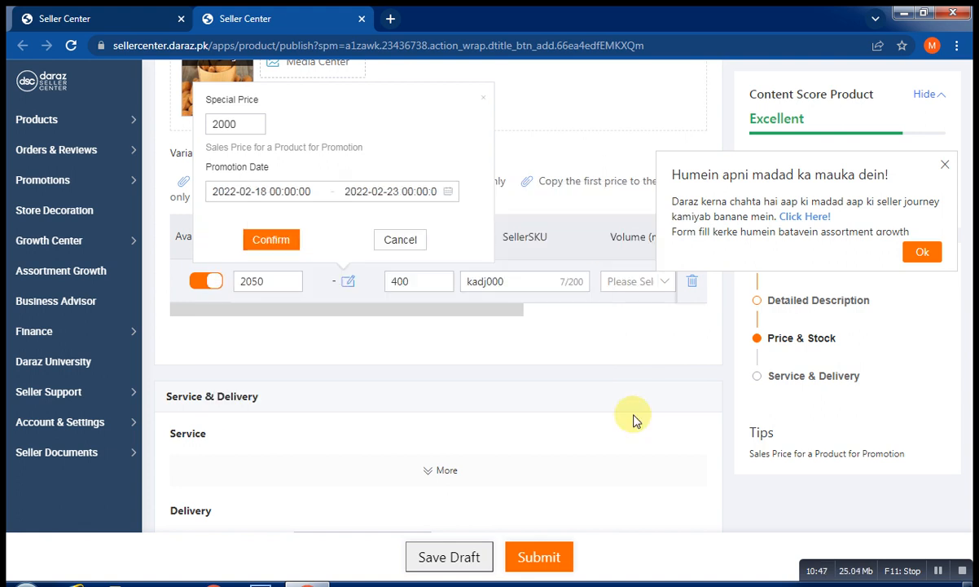
pyautogui.click(278, 244)
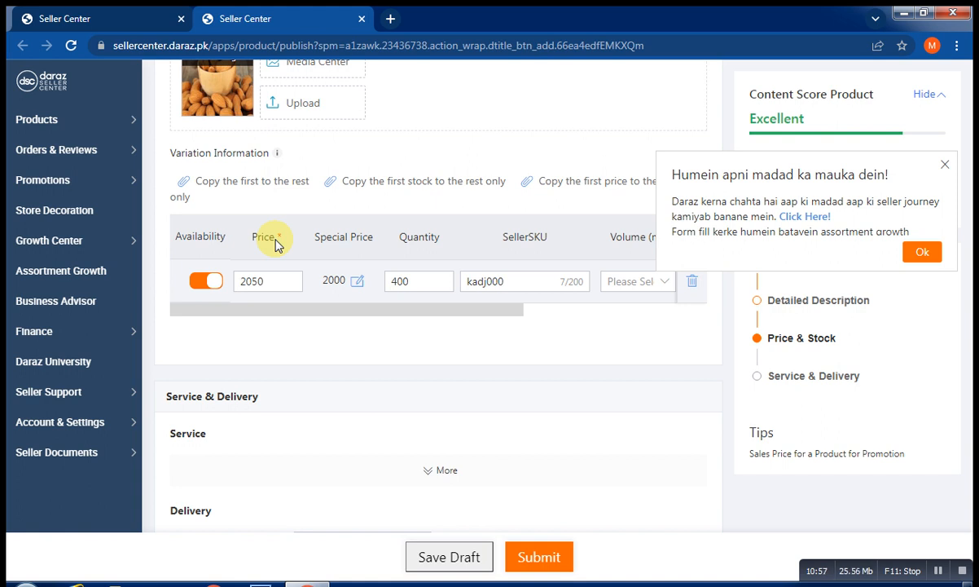
# Set the package weight in the delivery details to 0.5 kg.
pyautogui.scroll(-1, 300, 379)
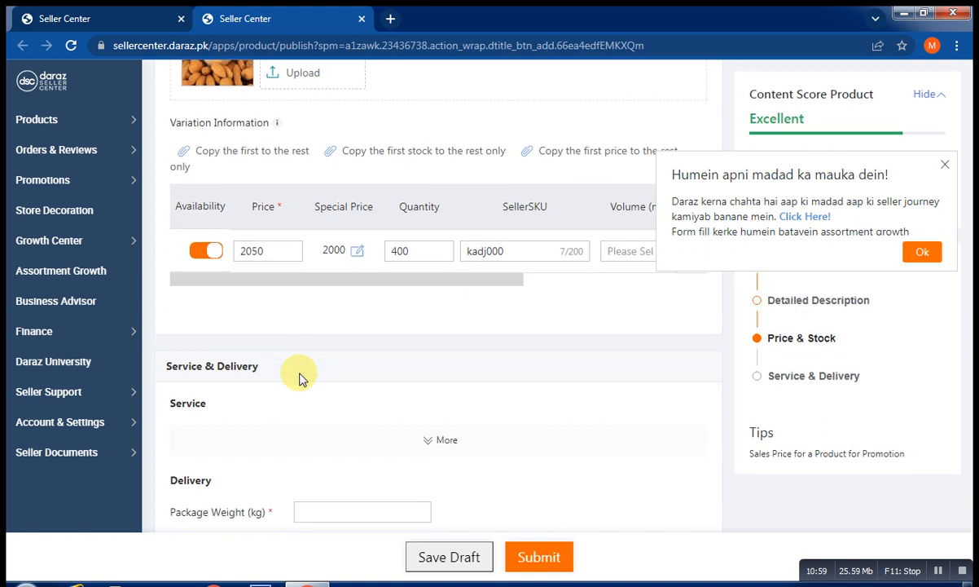
pyautogui.scroll(-2, 300, 379)
pyautogui.scroll(-2, 300, 379)
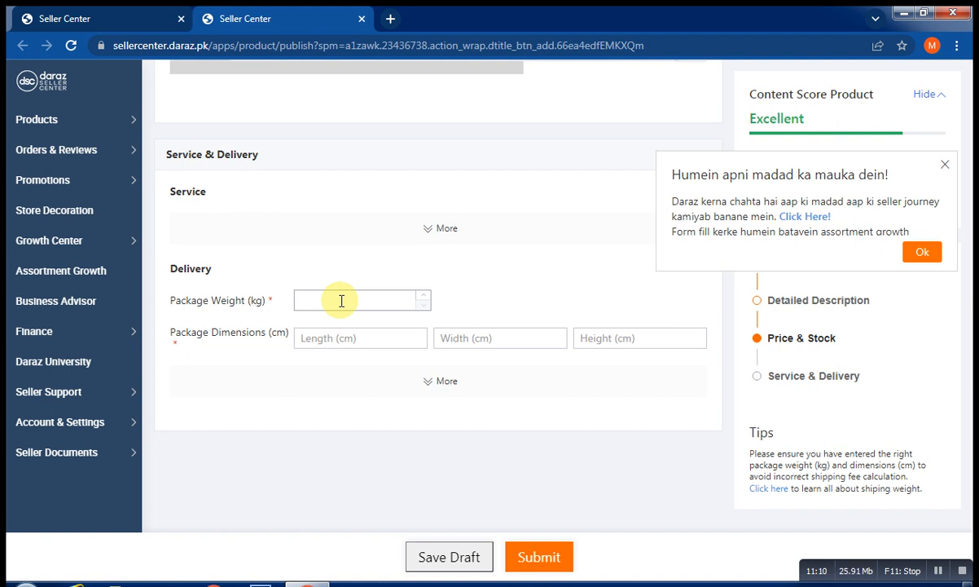
pyautogui.write('300')
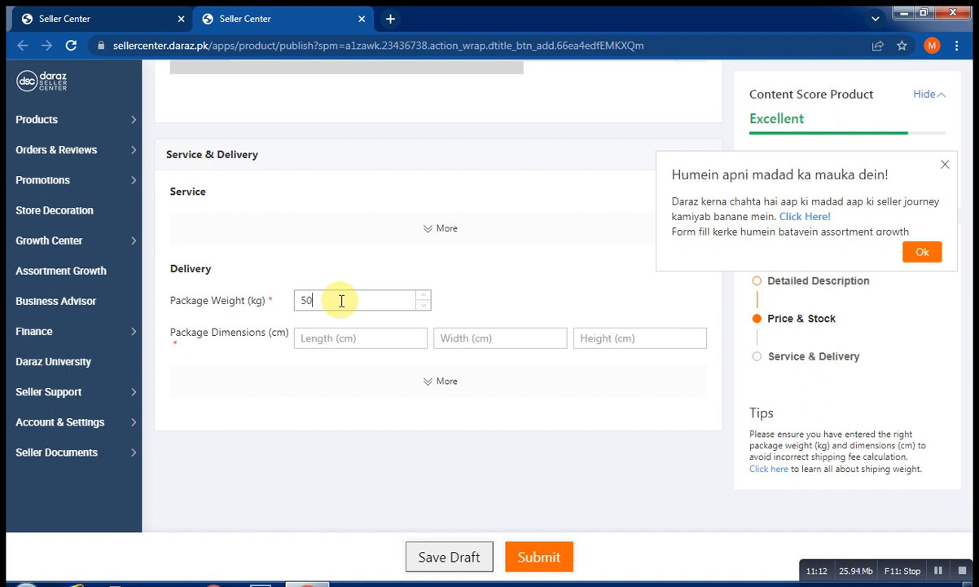
pyautogui.press('BackSpace')
pyautogui.press('BackSpace')
pyautogui.press('BackSpace')
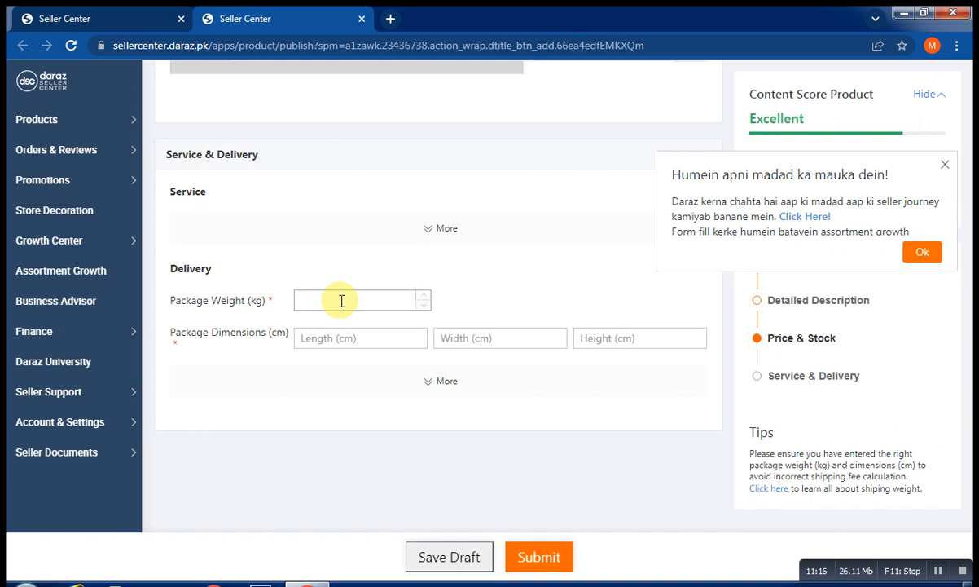
pyautogui.write('300')
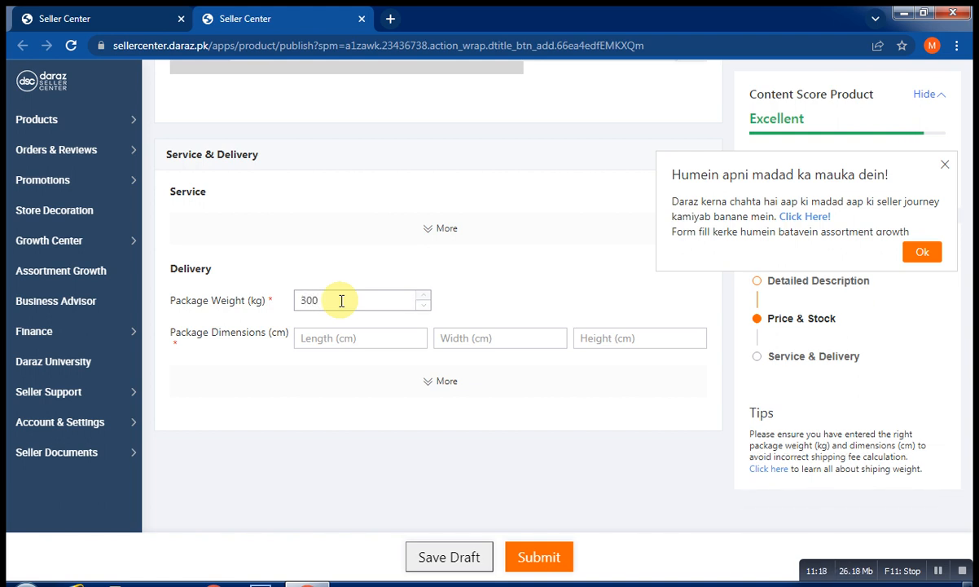
pyautogui.press('BackSpace')
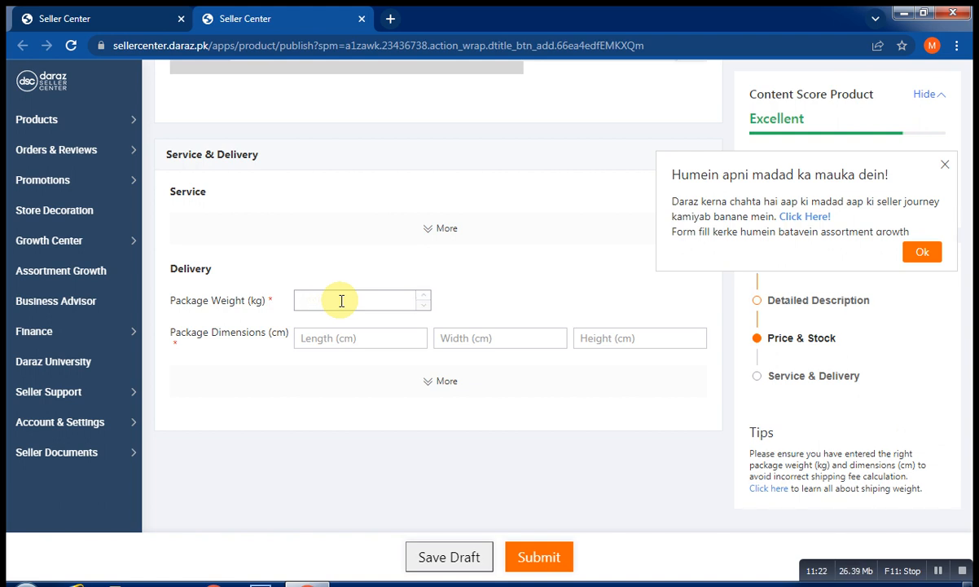
pyautogui.write('5')
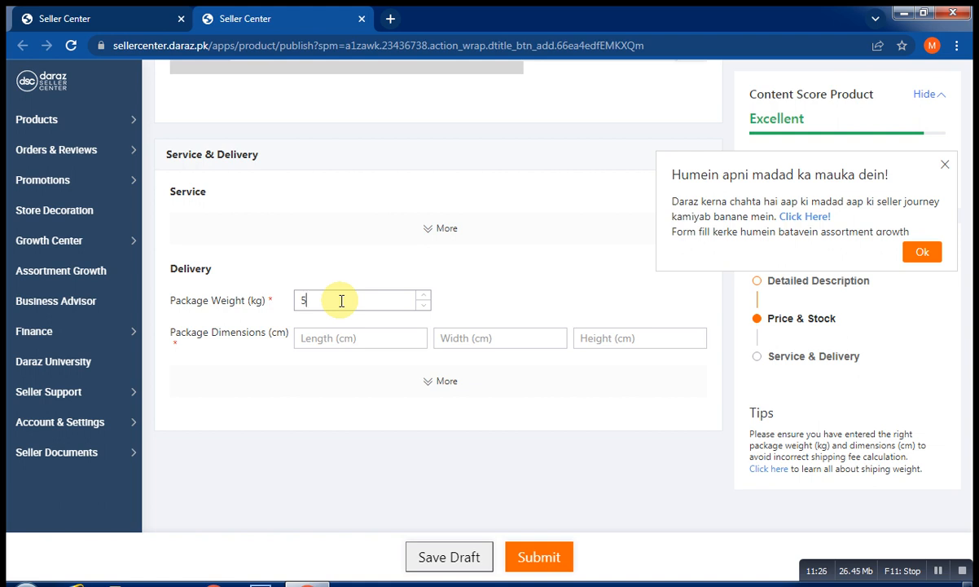
pyautogui.press('BackSpace')
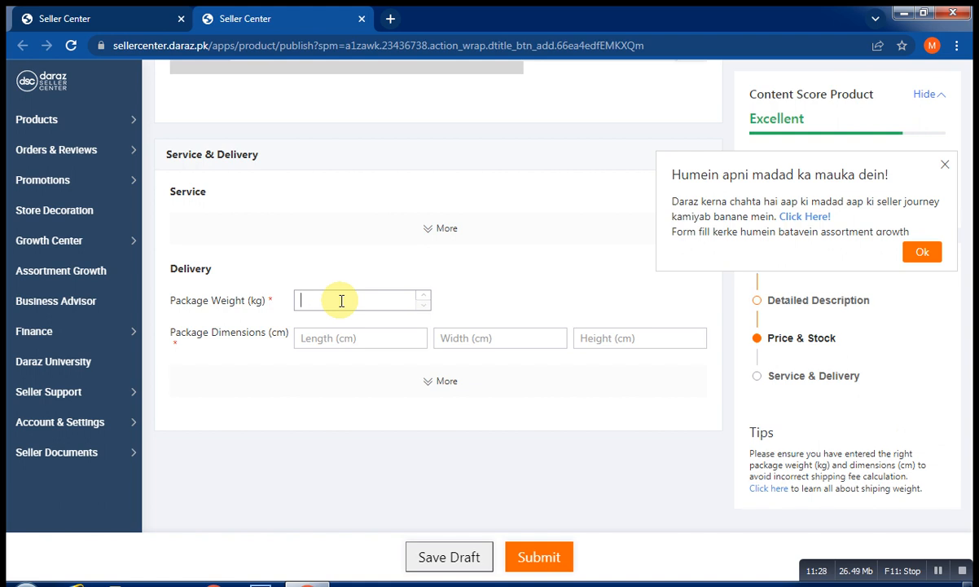
pyautogui.write('0.5')
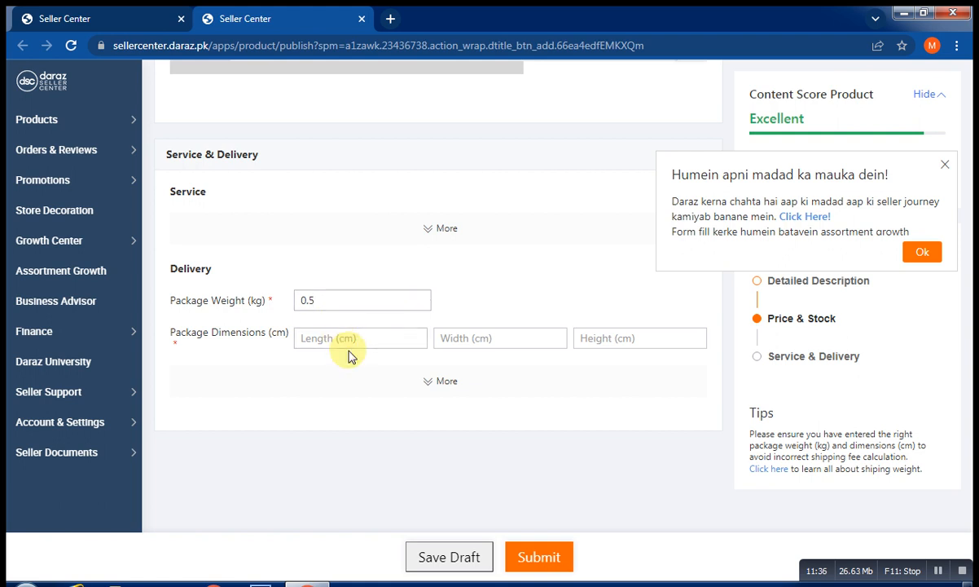
# Set the package length to 28 cm.
pyautogui.click(345, 336)
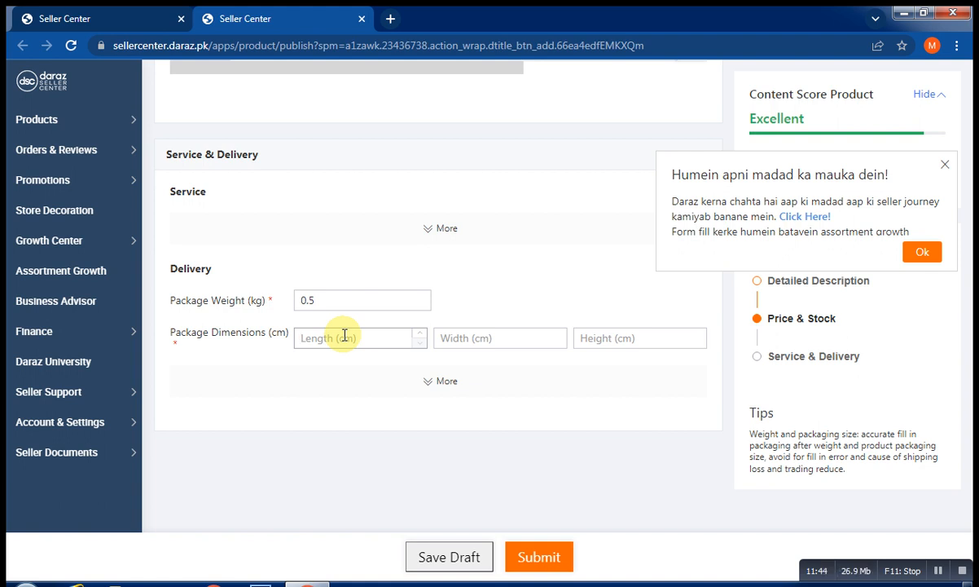
pyautogui.write('226')
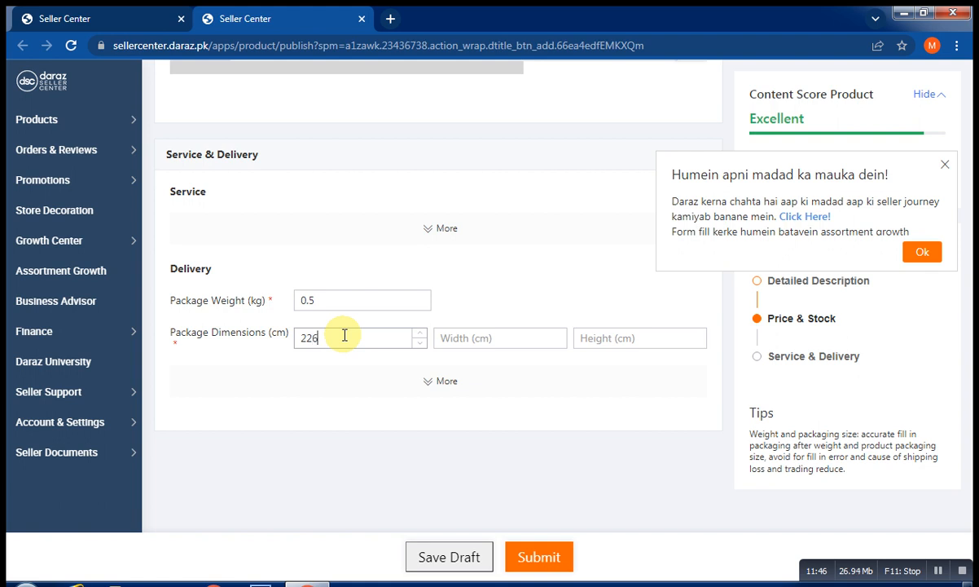
pyautogui.press('BackSpace')
pyautogui.press('BackSpace')
pyautogui.press('BackSpace')
pyautogui.write('28')
# Set the package width to 10 cm and its height to 5.5 cm.
pyautogui.click(470, 337)
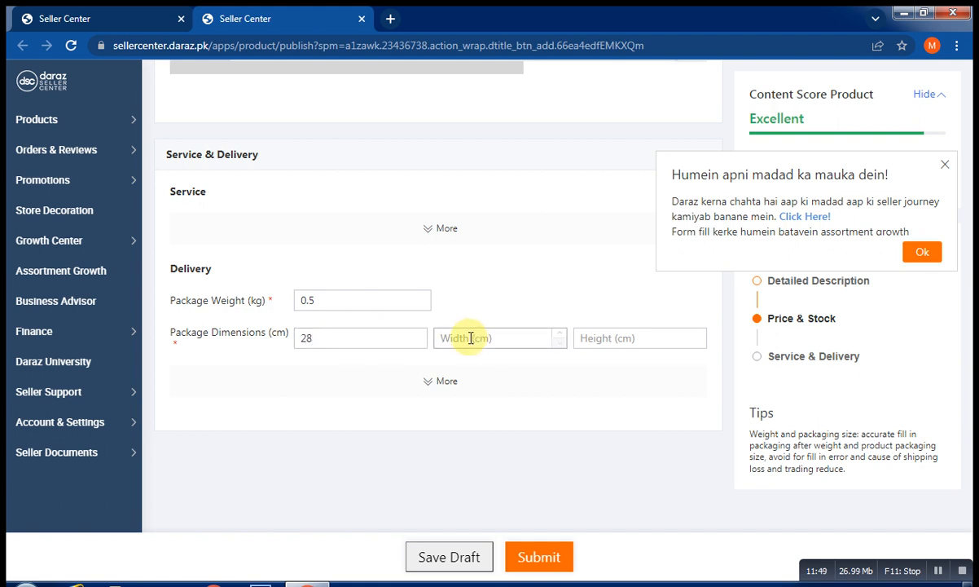
pyautogui.write('10')
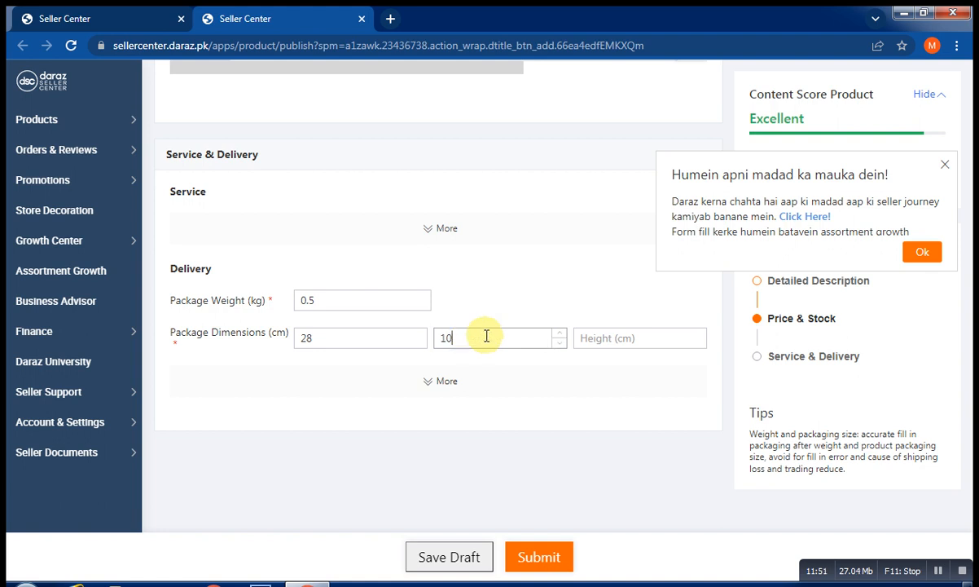
pyautogui.click(611, 340)
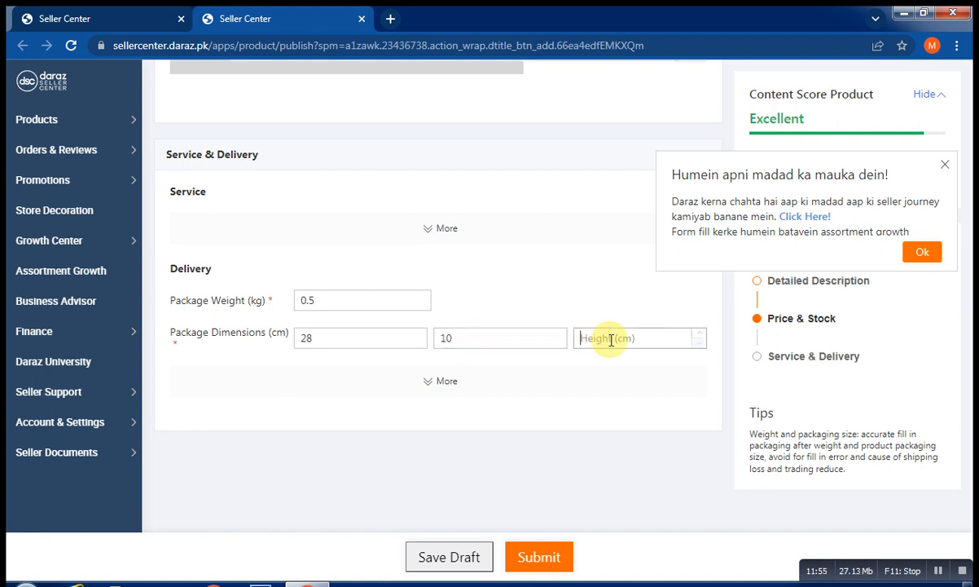
pyautogui.write('5')
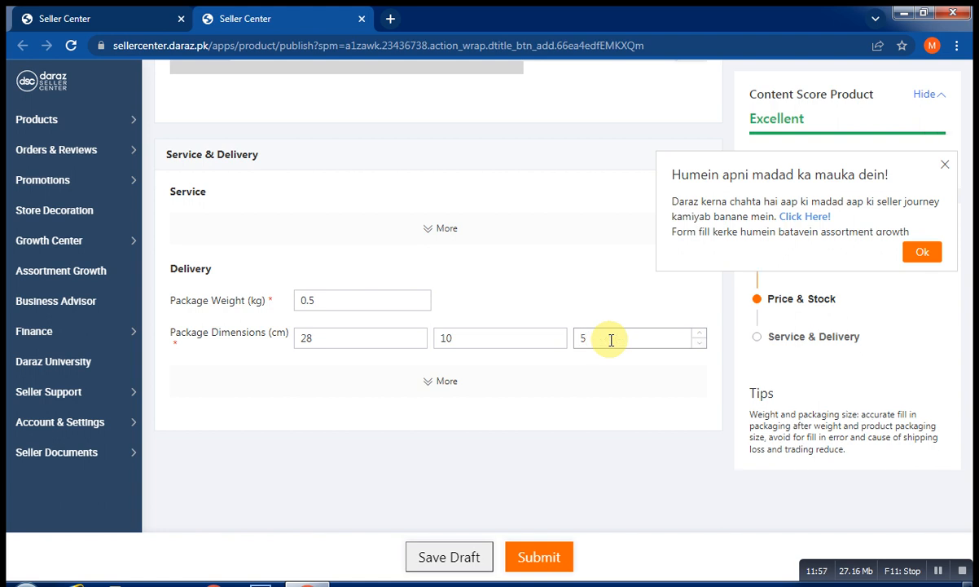
pyautogui.write('.5')
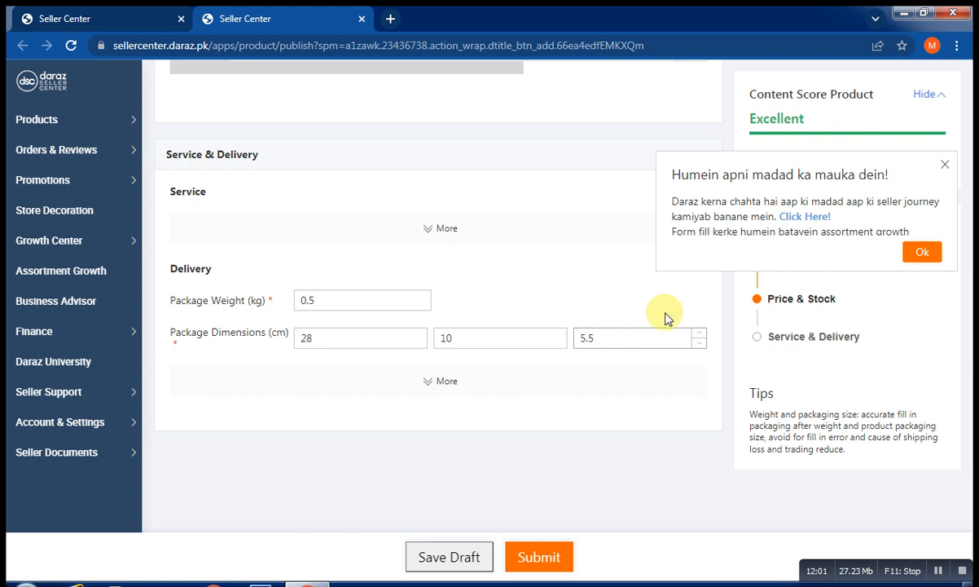
# Submit the completed almond listing for publication.
pyautogui.click(541, 498)
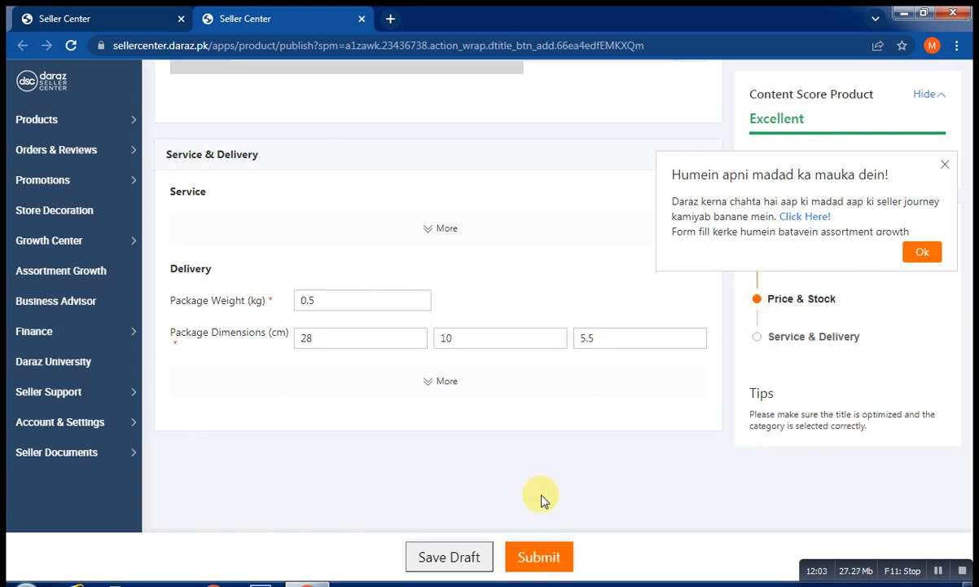
pyautogui.click(538, 557)
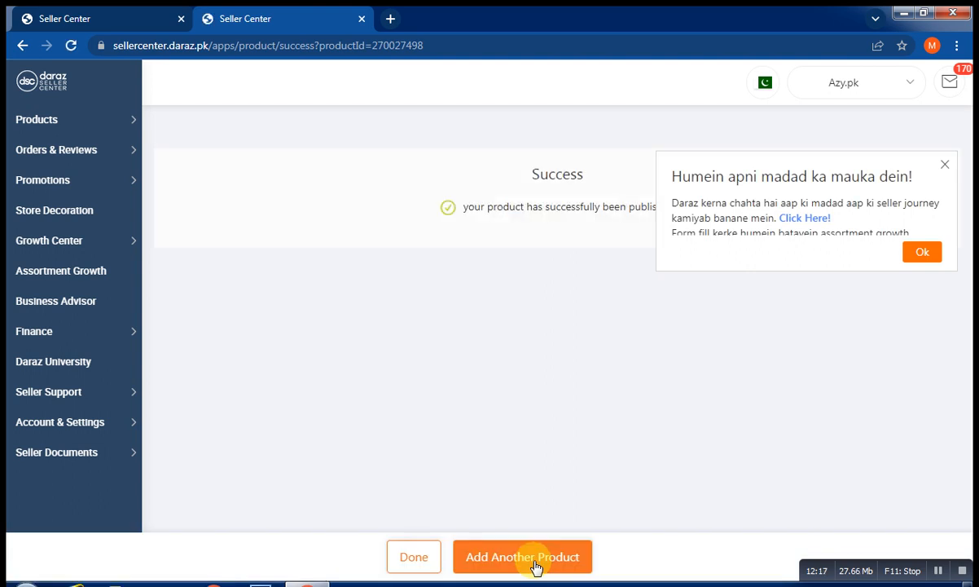
# Finish the product creation to go to the product list and dismiss the assortment growth notice.
pyautogui.click(421, 557)
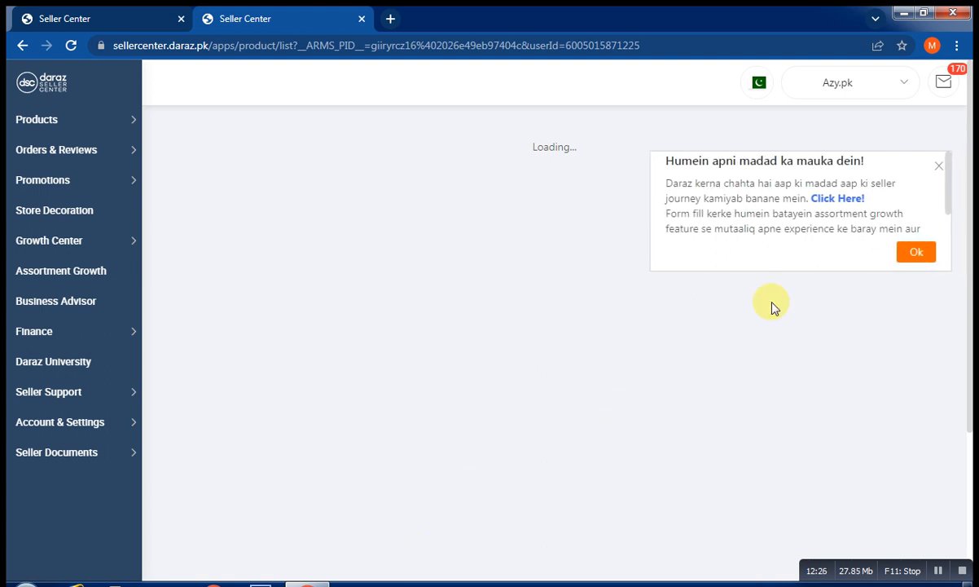
pyautogui.click(942, 164)
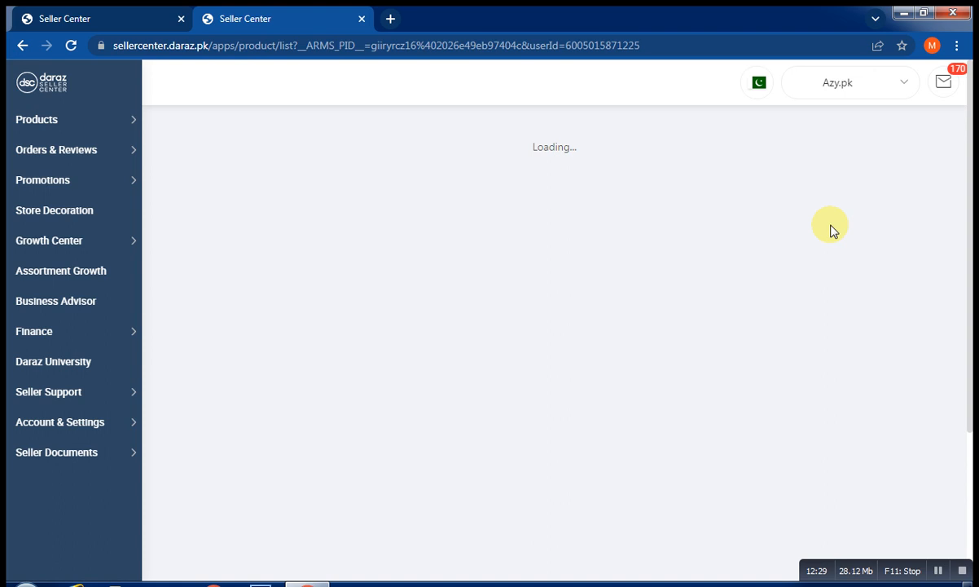